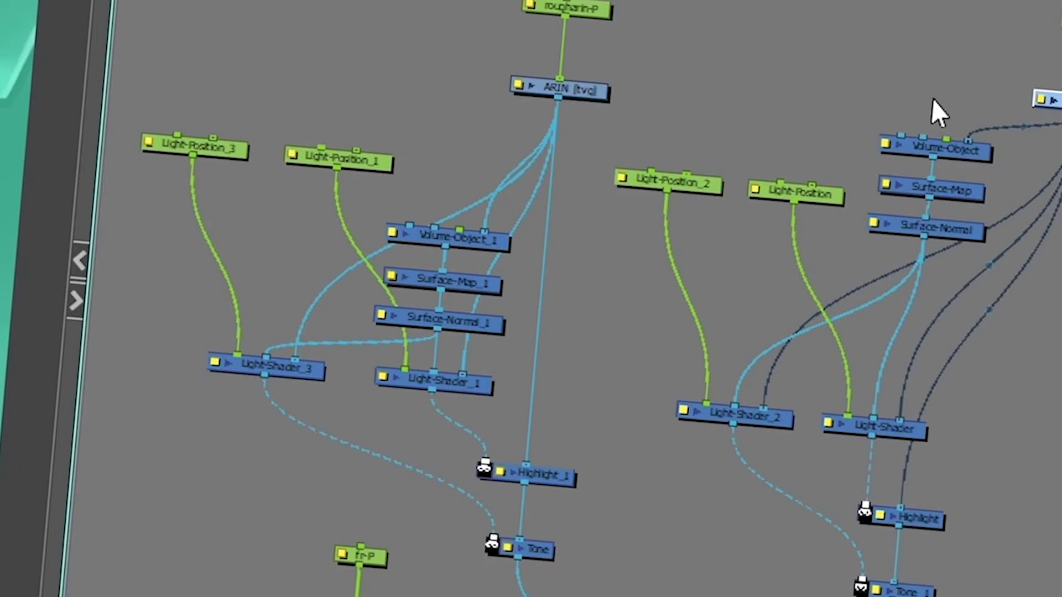
Step: Lasso-select the left group of lighting nodes in the Node View, then deselect them
{"action": "left_click_drag", "start_coordinate": [953, 71], "coordinate": [772, 569]}
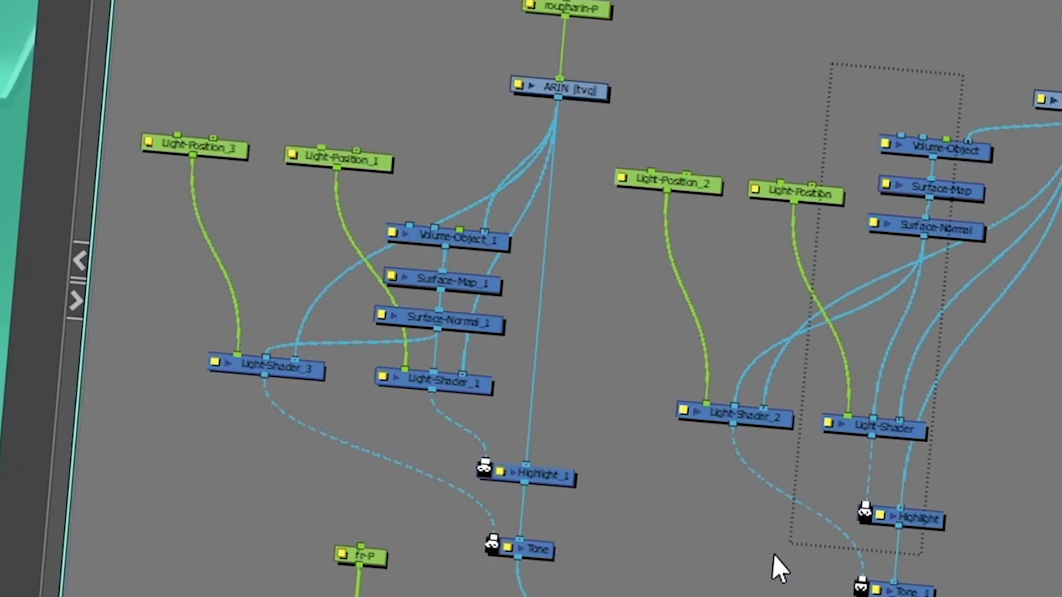
{"action": "left_click_drag", "start_coordinate": [531, 116], "coordinate": [184, 401]}
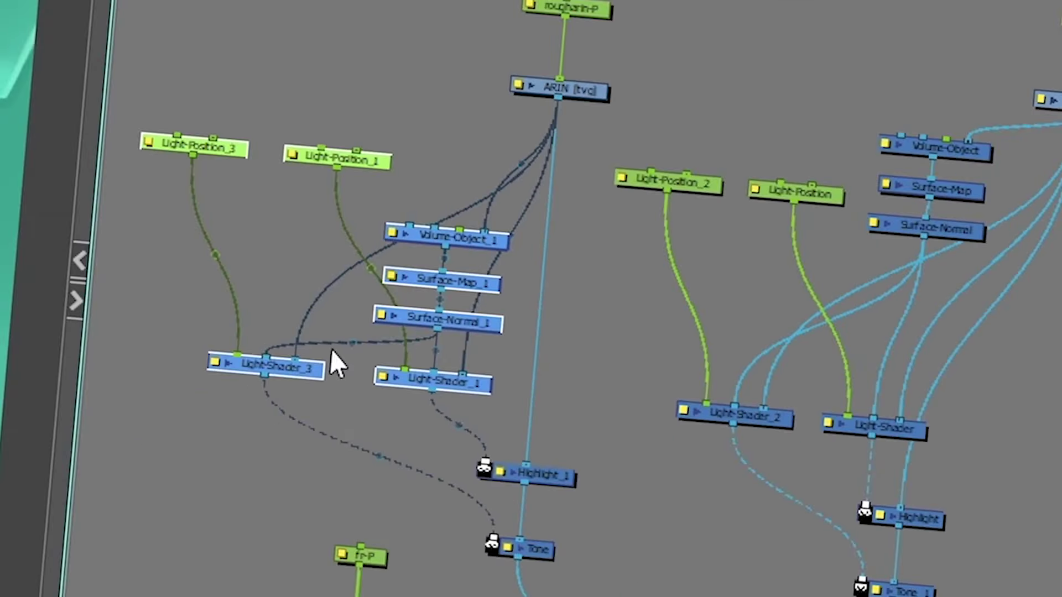
{"action": "left_click", "coordinate": [569, 223]}
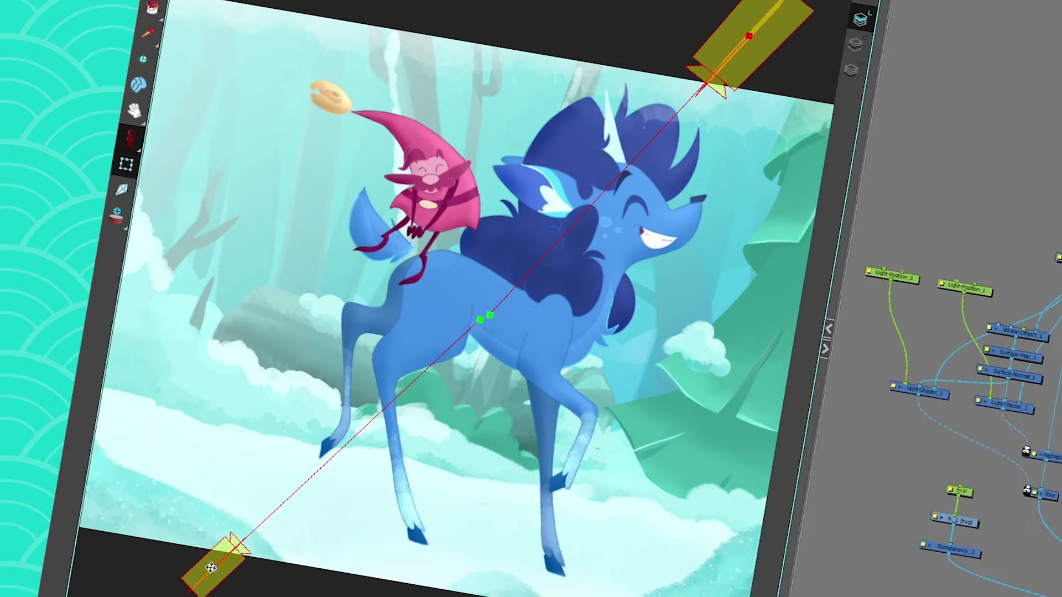
Step: Swing the light direction across the deer and select the unconnected lighting nodes
{"action": "mouse_move", "coordinate": [178, 434]}
{"action": "left_mouse_down"}
{"action": "mouse_move", "coordinate": [287, 586]}
{"action": "mouse_move", "coordinate": [237, 556]}
{"action": "left_mouse_up"}
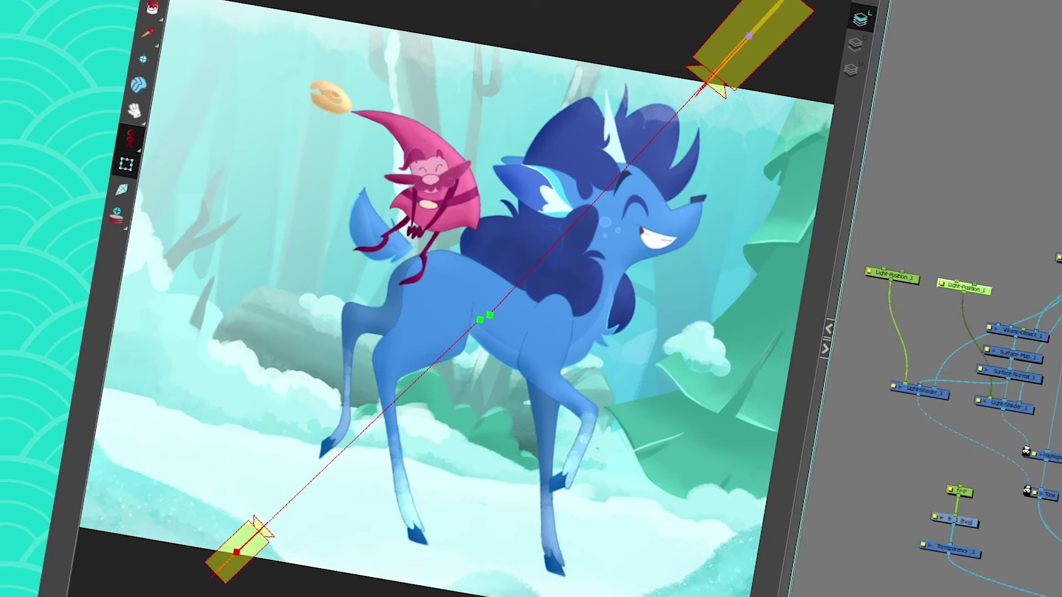
{"action": "left_click_drag", "start_coordinate": [1052, 507], "coordinate": [859, 260]}
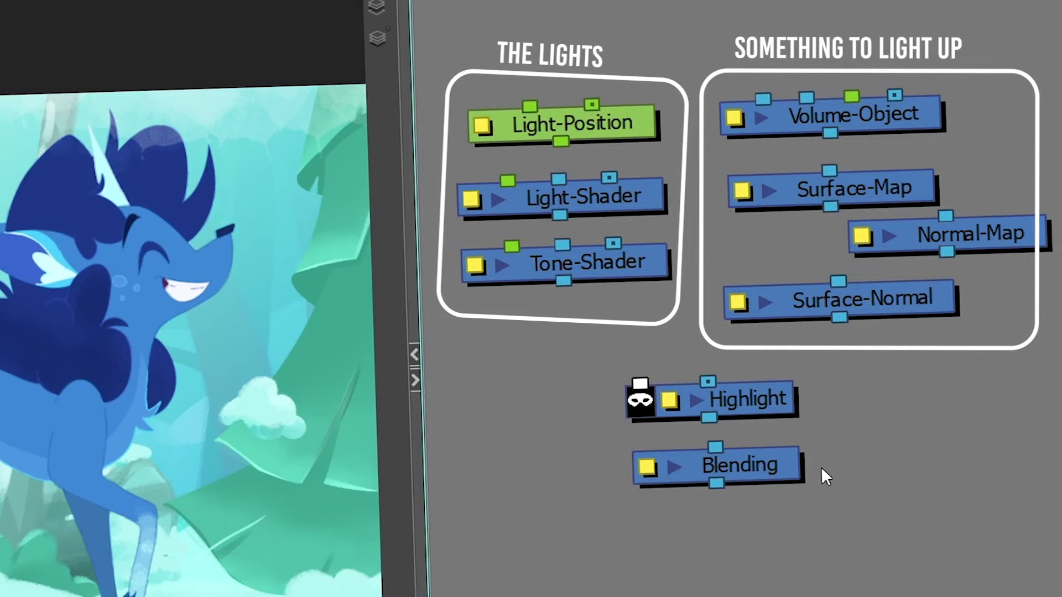
Step: Inspect the Volume-Object, Normal-Map and Surface-Map nodes, nudging Normal-Map down-left
{"action": "left_click", "coordinate": [899, 118]}
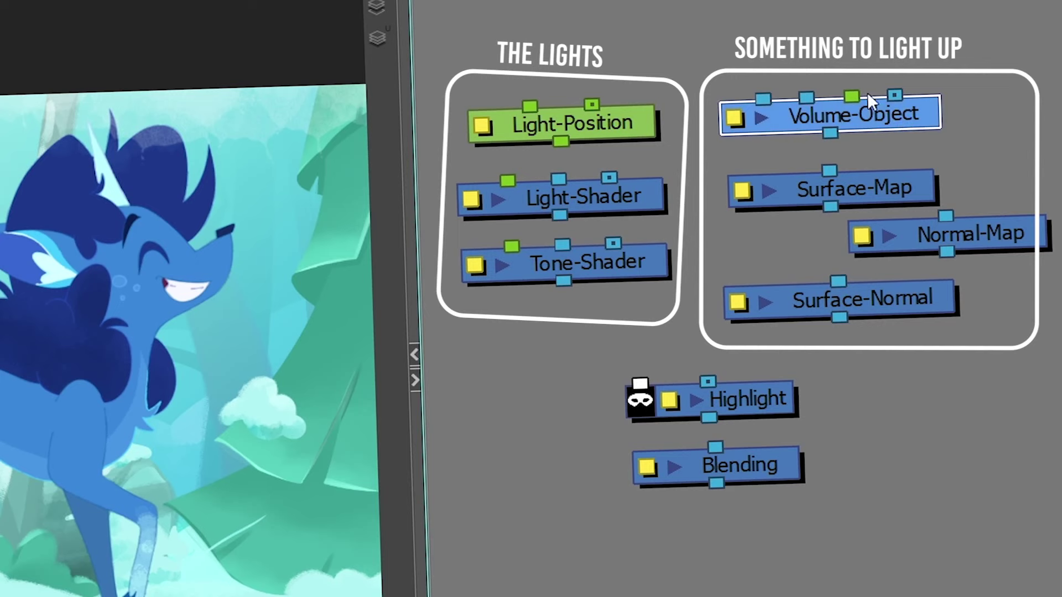
{"action": "left_click", "coordinate": [862, 187]}
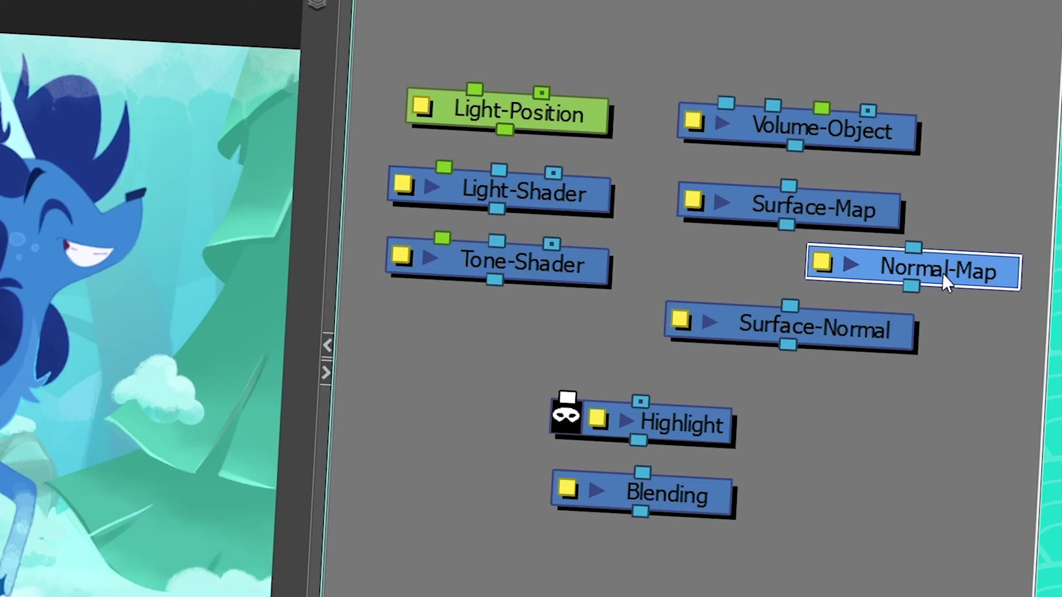
{"action": "left_click_drag", "start_coordinate": [943, 273], "coordinate": [936, 286]}
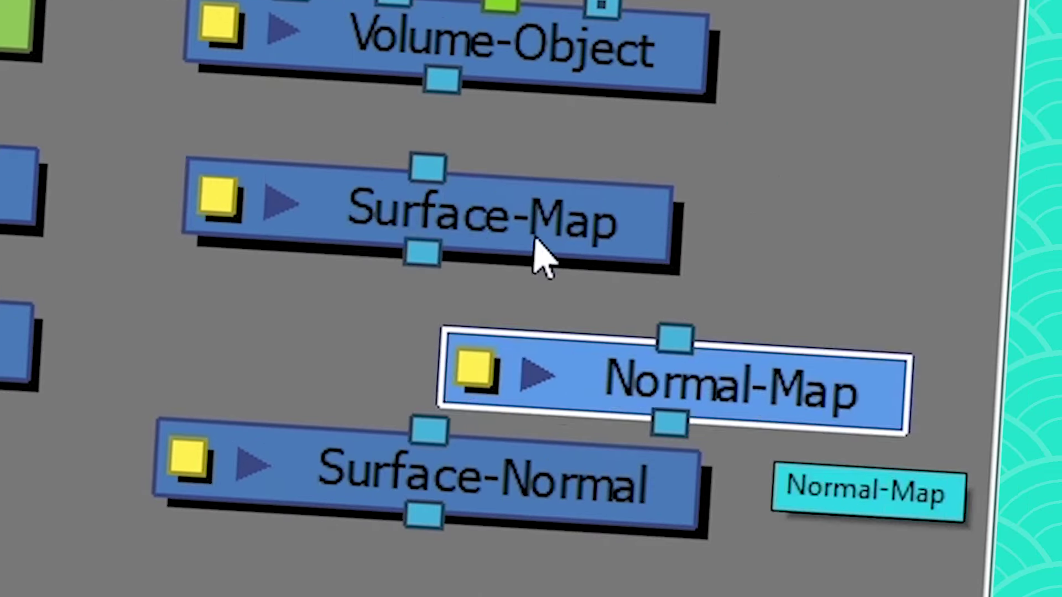
{"action": "left_click", "coordinate": [541, 247]}
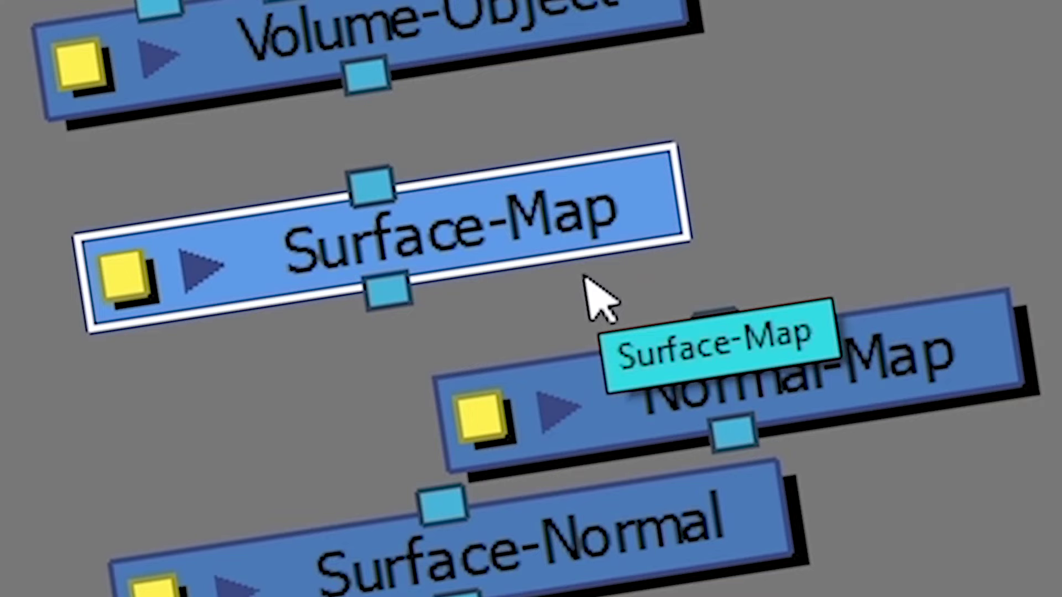
Step: Delete the Normal-Map node, then review Surface-Map, Surface-Normal, Highlight and Blending
{"action": "left_click", "coordinate": [853, 392]}
{"action": "key", "text": "Delete"}
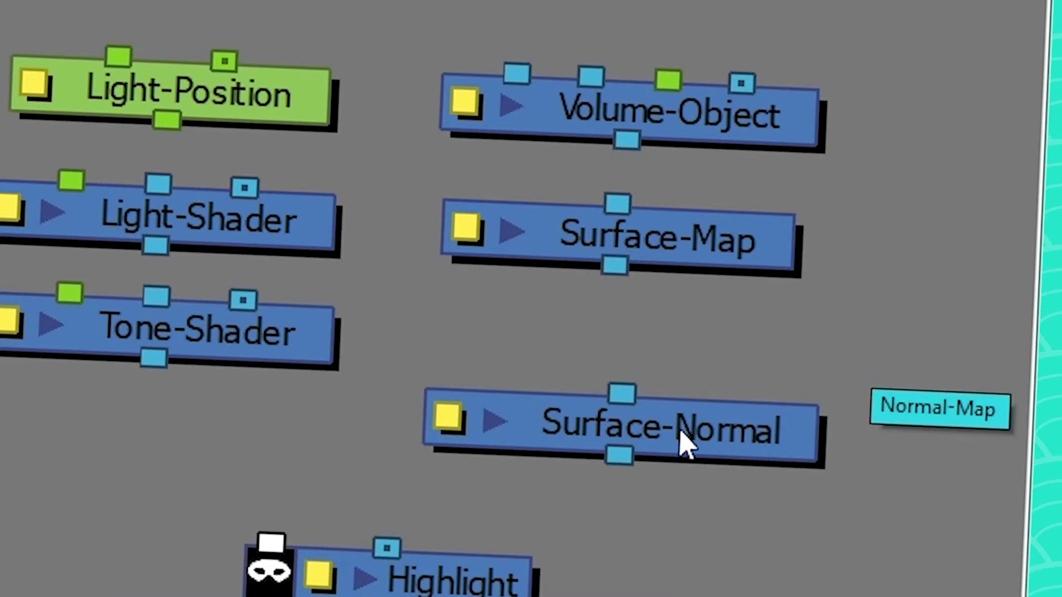
{"action": "left_click", "coordinate": [676, 257]}
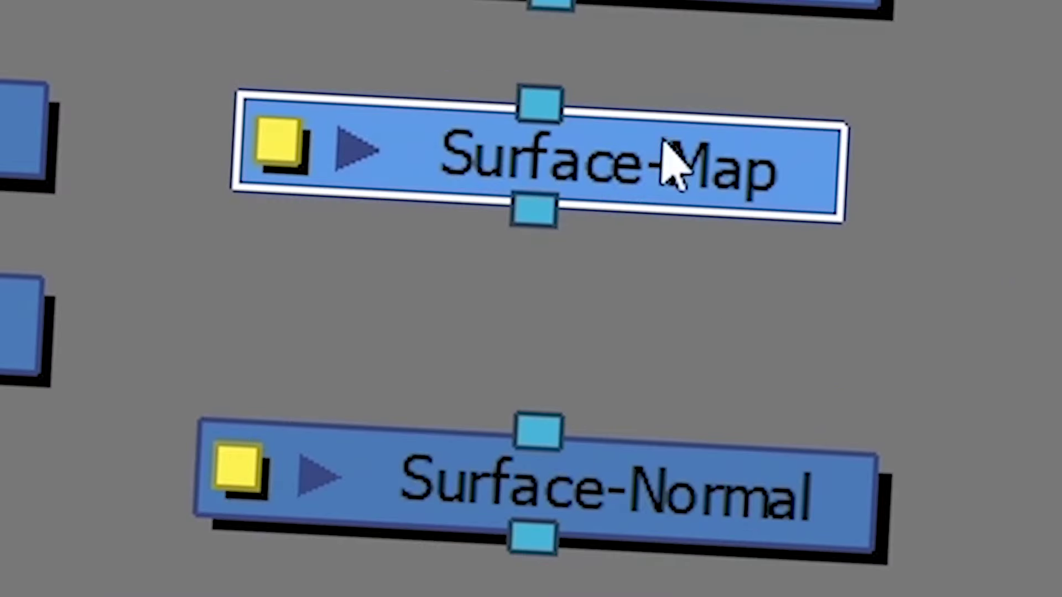
{"action": "left_click", "coordinate": [638, 494]}
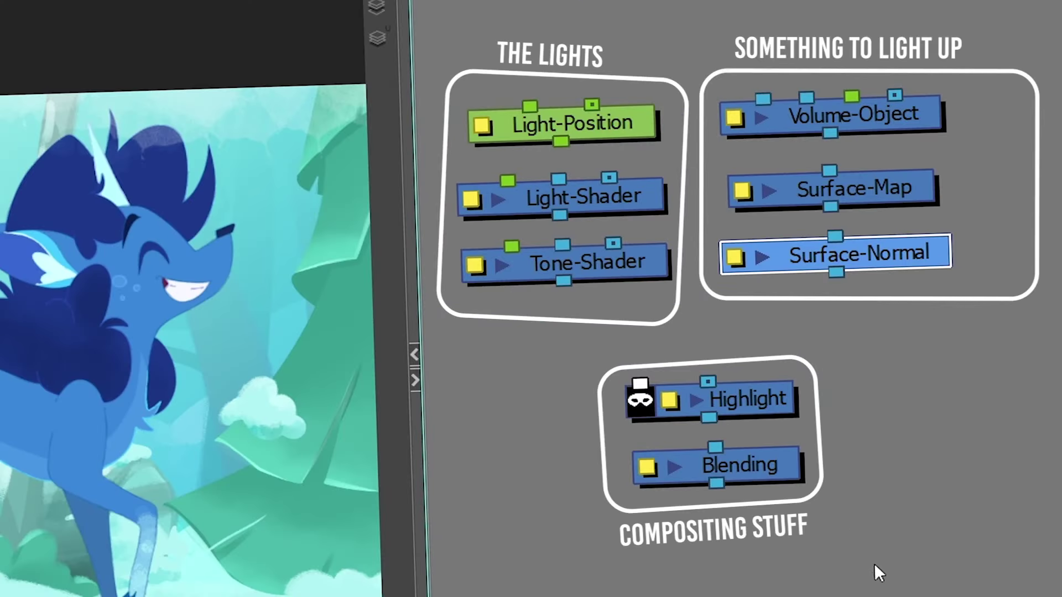
{"action": "mouse_move", "coordinate": [874, 566]}
{"action": "left_mouse_down"}
{"action": "mouse_move", "coordinate": [568, 359]}
{"action": "mouse_move", "coordinate": [601, 372]}
{"action": "left_mouse_up"}
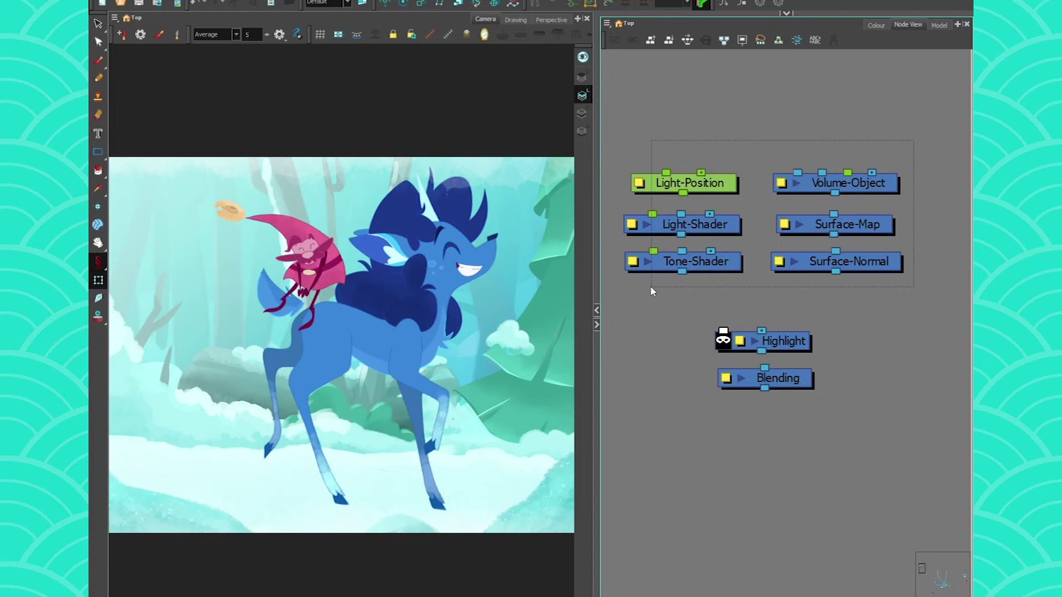
{"action": "left_click", "coordinate": [764, 205]}
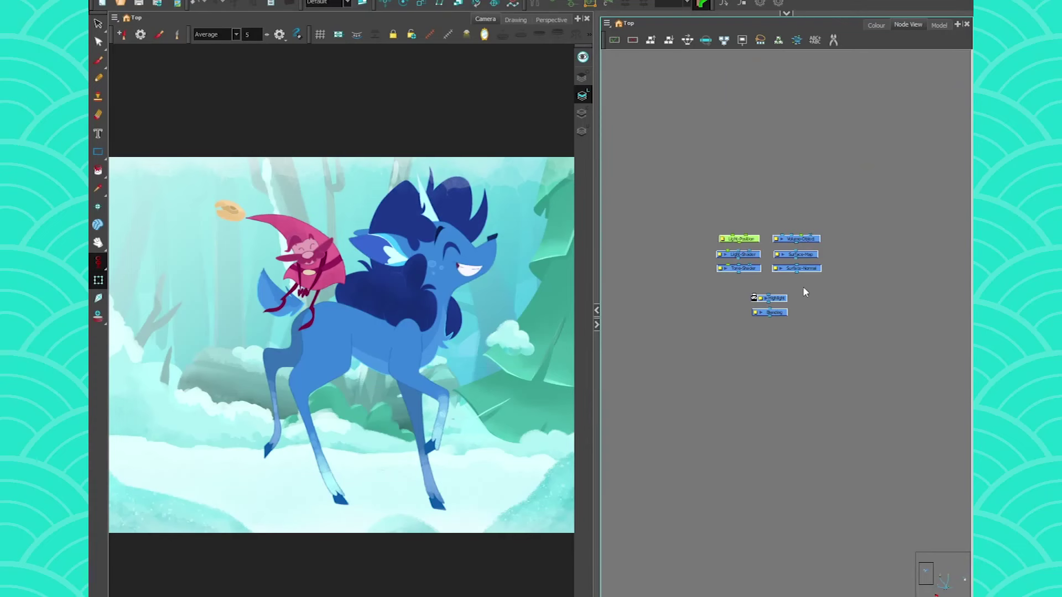
Step: Add a Composite_2 node and insert it on the DAN [tvg] cable
{"action": "mouse_move", "coordinate": [803, 286]}
{"action": "left_mouse_down"}
{"action": "mouse_move", "coordinate": [868, 352]}
{"action": "mouse_move", "coordinate": [711, 348]}
{"action": "left_mouse_up"}
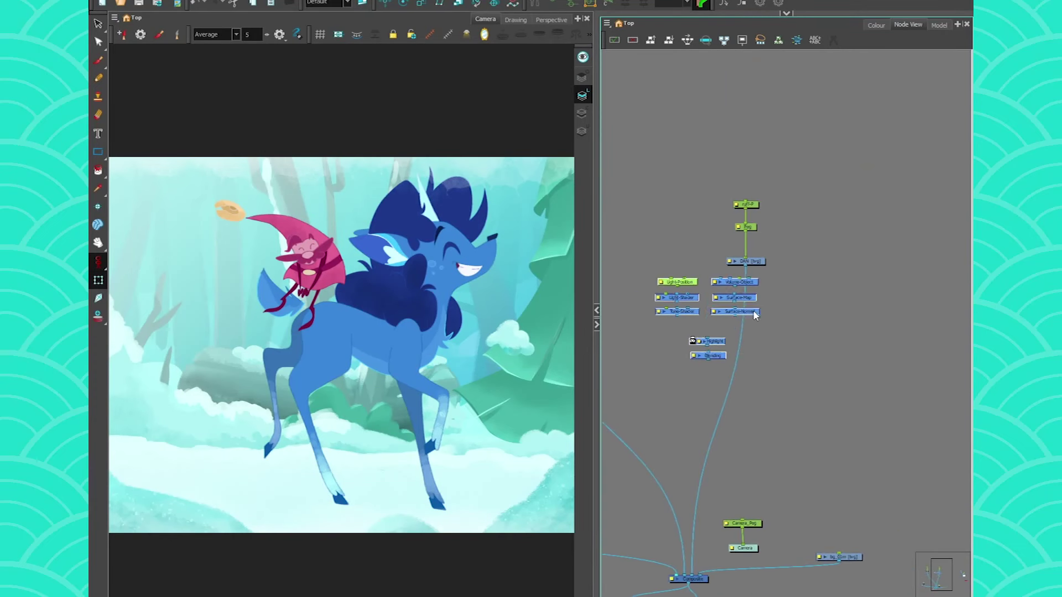
{"action": "scroll", "coordinate": [713, 324], "scroll_direction": "up", "scroll_amount": 3}
{"action": "scroll", "coordinate": [793, 328], "scroll_direction": "up", "scroll_amount": 3}
{"action": "left_click_drag", "start_coordinate": [793, 328], "coordinate": [836, 330]}
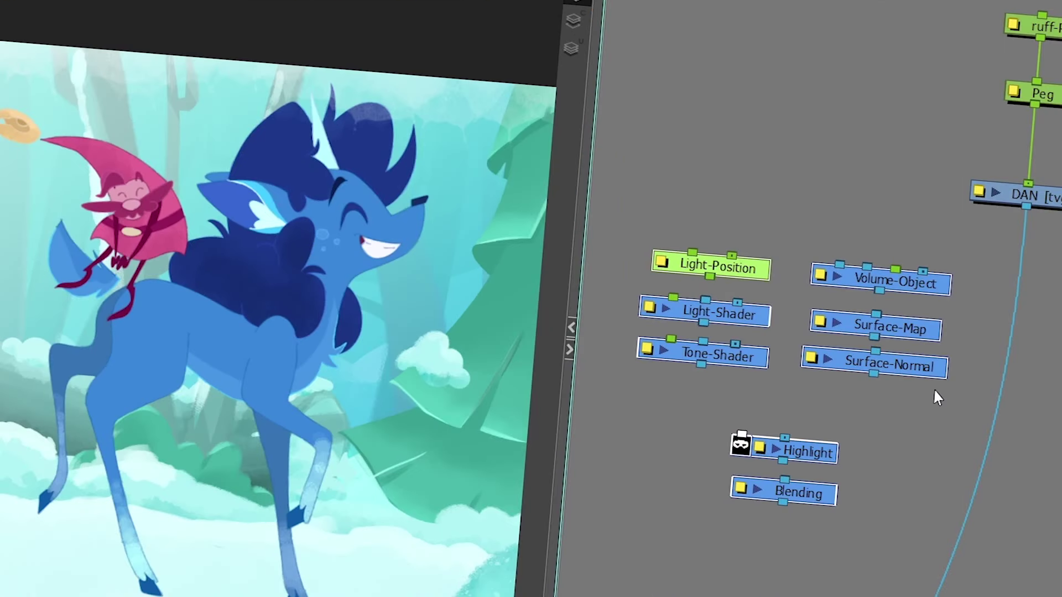
{"action": "key", "text": "ctrl+shift+k"}
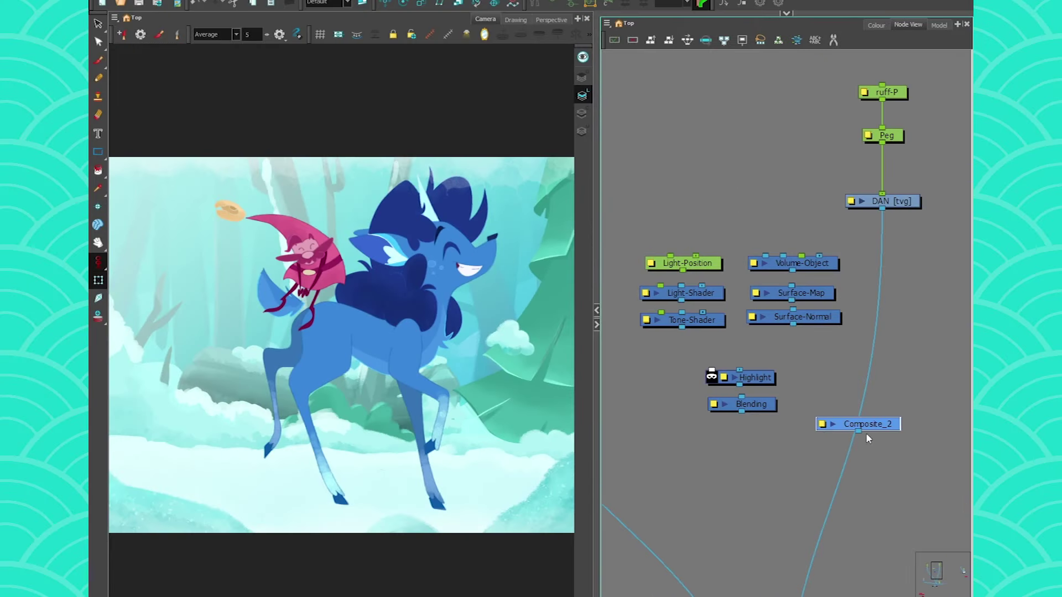
{"action": "mouse_move", "coordinate": [865, 429]}
{"action": "left_mouse_down"}
{"action": "mouse_move", "coordinate": [850, 452]}
{"action": "mouse_move", "coordinate": [868, 482]}
{"action": "left_mouse_up"}
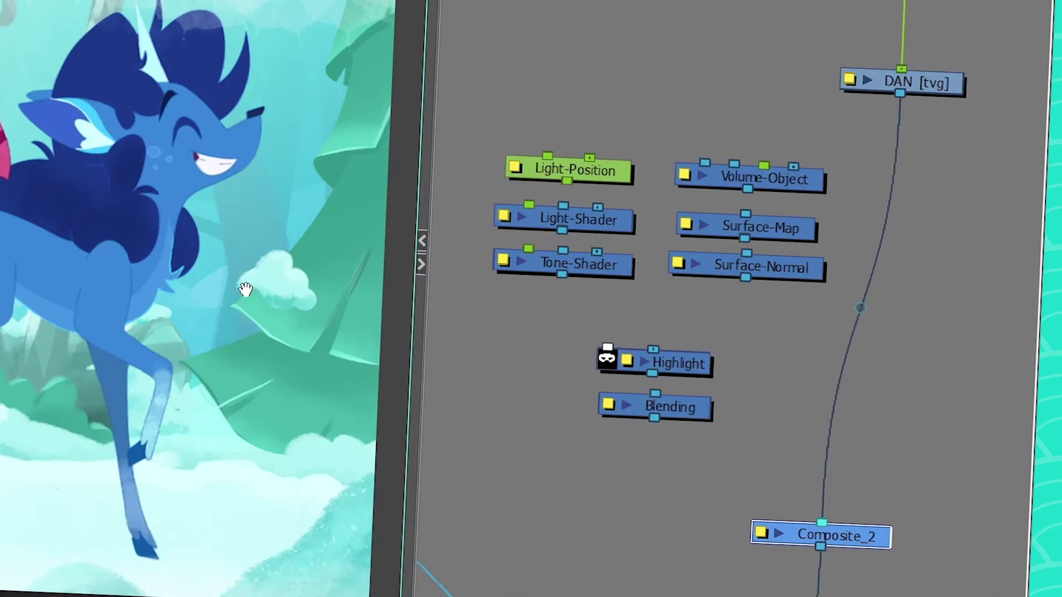
Step: Move the lighting nodes and Light-Position left, with Volume-Object nudged up beside the drawing
{"action": "left_click_drag", "start_coordinate": [725, 424], "coordinate": [540, 188]}
{"action": "left_click_drag", "start_coordinate": [727, 227], "coordinate": [538, 272]}
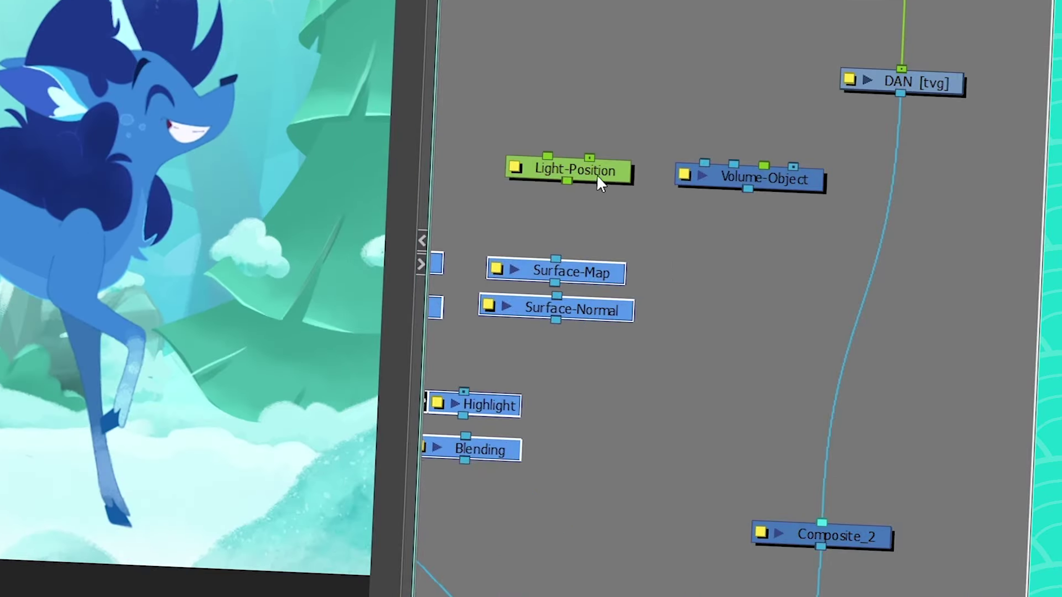
{"action": "left_click_drag", "start_coordinate": [588, 158], "coordinate": [496, 204]}
{"action": "left_click_drag", "start_coordinate": [803, 176], "coordinate": [821, 168]}
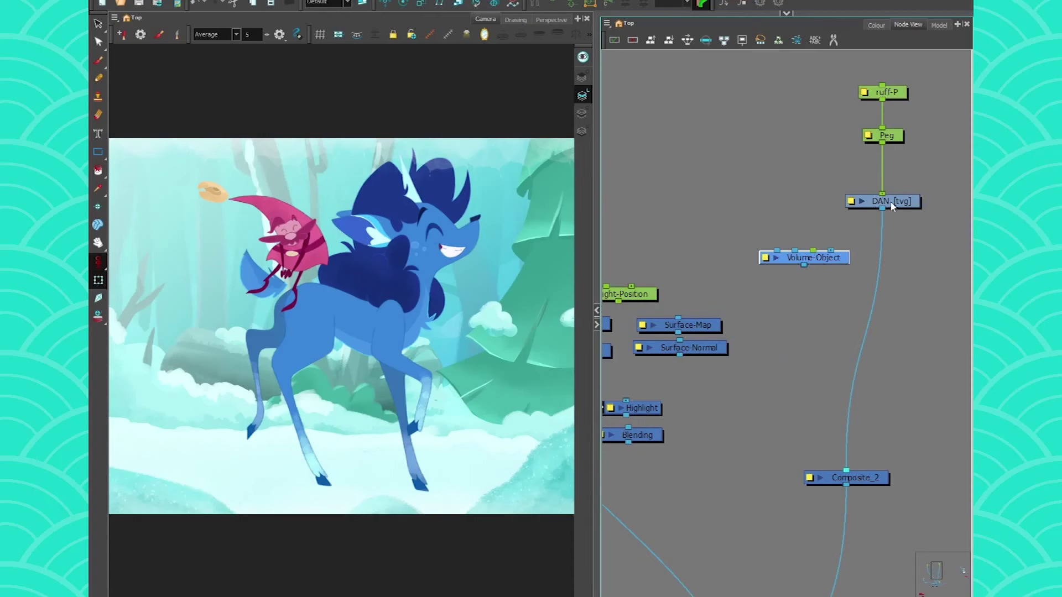
Step: Cable DAN [tvg]'s output into Volume-Object's image port and view its properties
{"action": "left_click", "coordinate": [880, 206]}
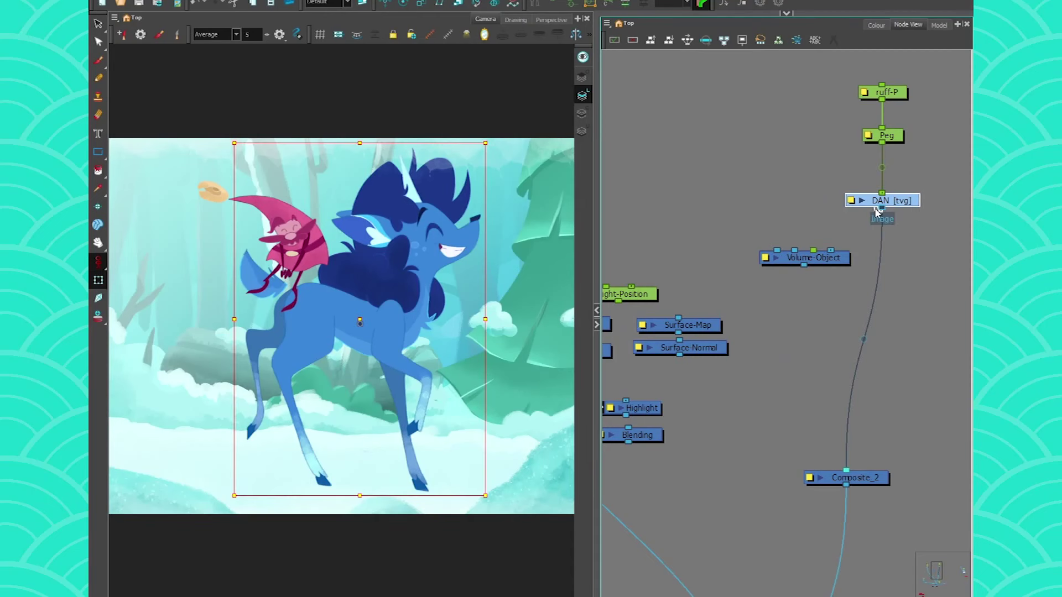
{"action": "left_click_drag", "start_coordinate": [876, 213], "coordinate": [846, 469]}
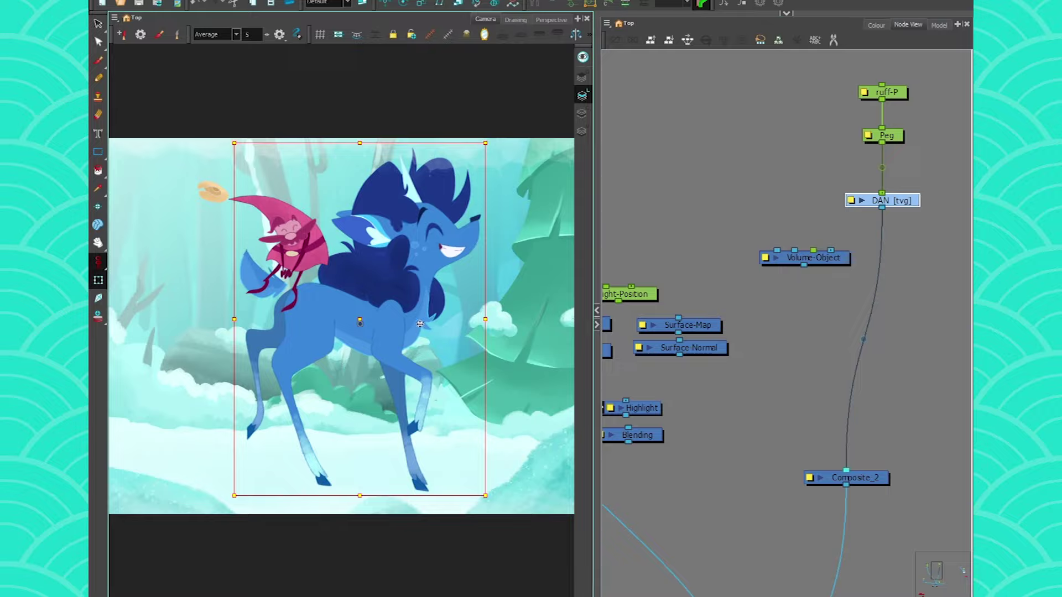
{"action": "left_click_drag", "start_coordinate": [881, 207], "coordinate": [834, 244]}
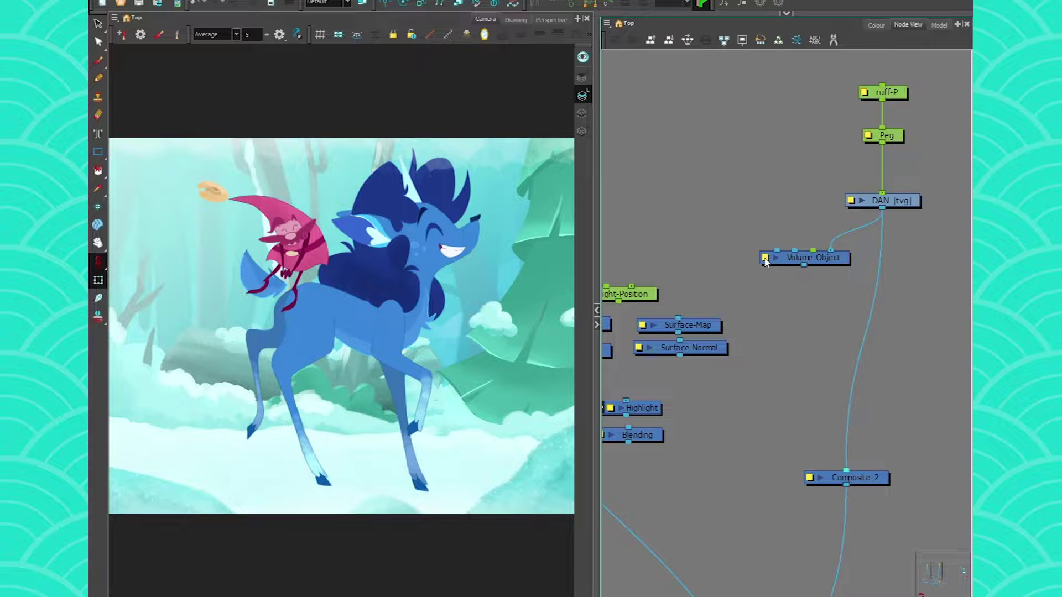
{"action": "double_click", "coordinate": [766, 260]}
Step: Place Surface-Map under Volume-Object and connect Volume-Object's output into it
{"action": "left_click_drag", "start_coordinate": [701, 329], "coordinate": [769, 297]}
{"action": "left_click_drag", "start_coordinate": [571, 349], "coordinate": [565, 286]}
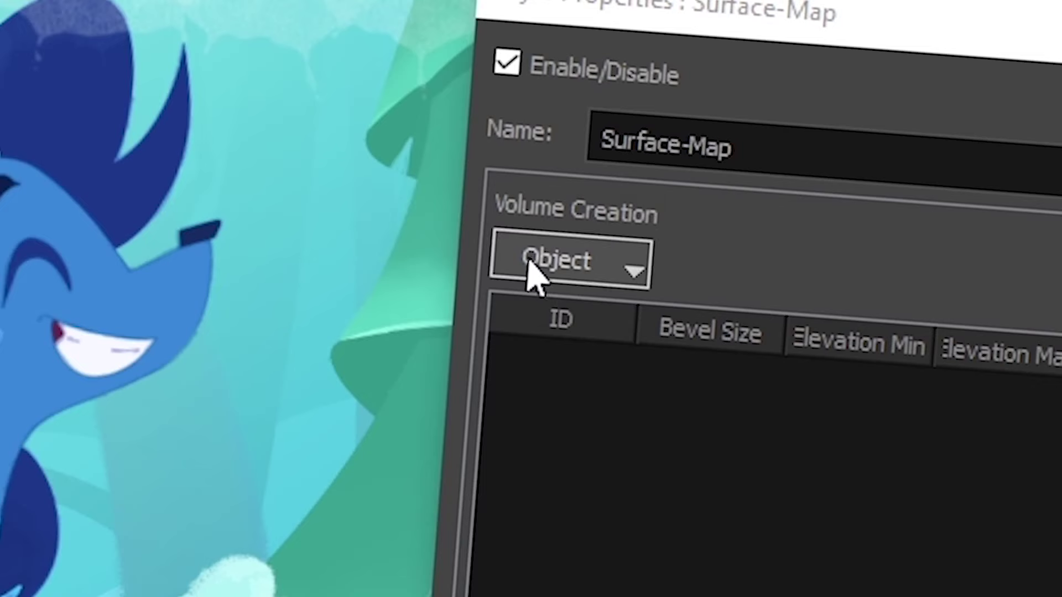
Step: Add Object 1 to Surface-Map's volume creation table and set its ID and Bevel Size values
{"action": "left_click", "coordinate": [565, 219]}
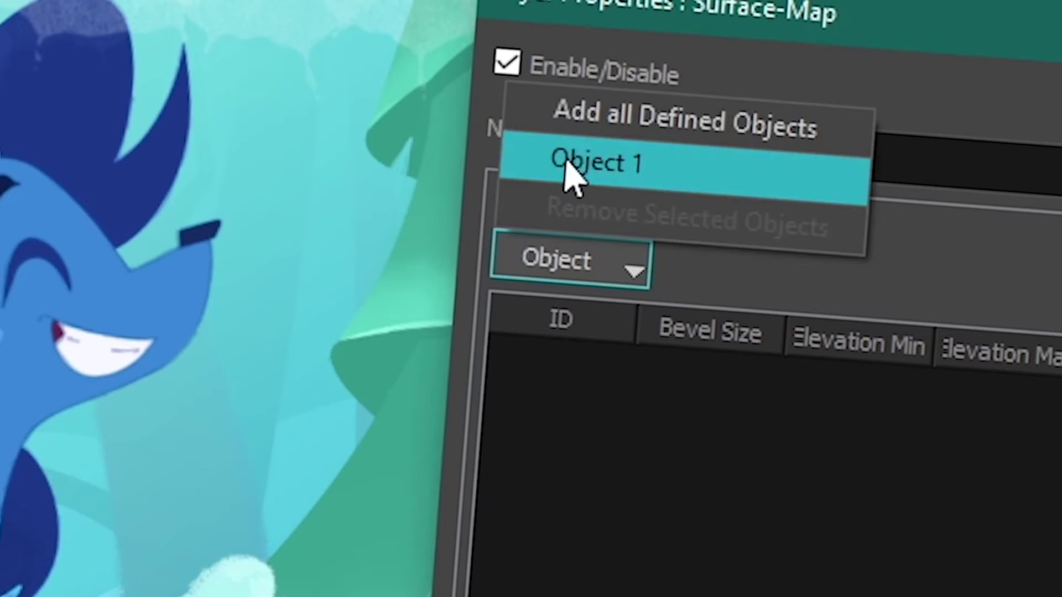
{"action": "left_click", "coordinate": [569, 193]}
{"action": "left_click", "coordinate": [766, 534]}
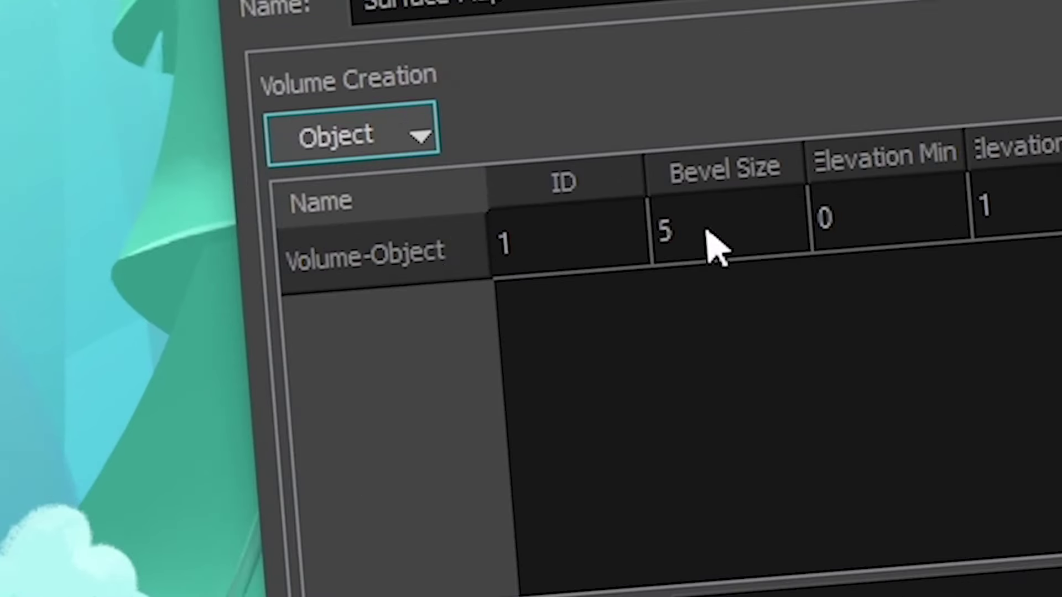
{"action": "left_click", "coordinate": [709, 244]}
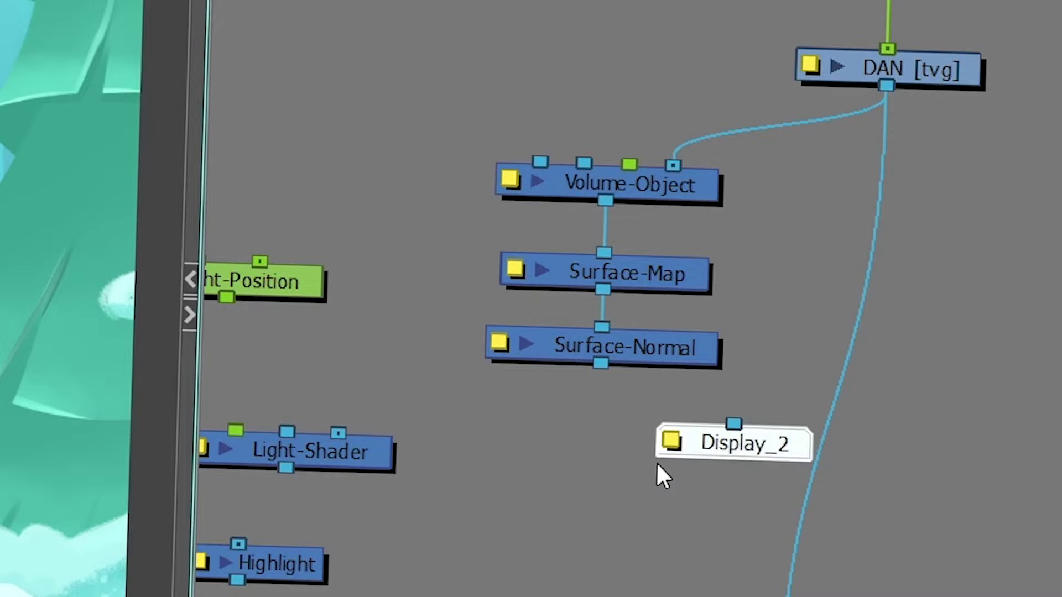
Step: Add a Display_2 node below Surface-Normal with a 1024 px preview thumbnail
{"action": "left_click_drag", "start_coordinate": [655, 462], "coordinate": [599, 410]}
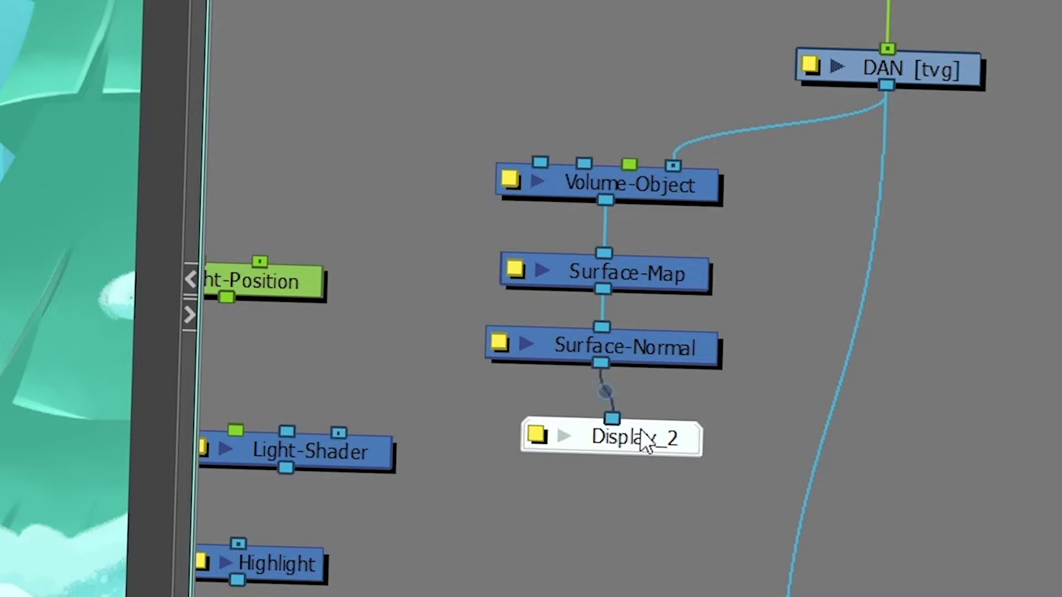
{"action": "left_click", "coordinate": [552, 436]}
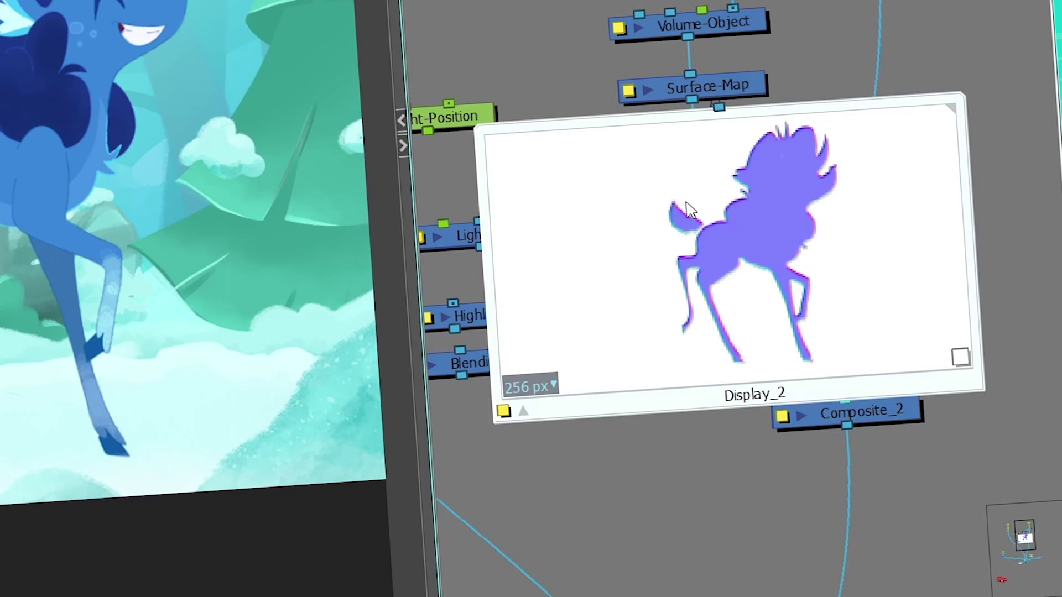
{"action": "left_click", "coordinate": [546, 387]}
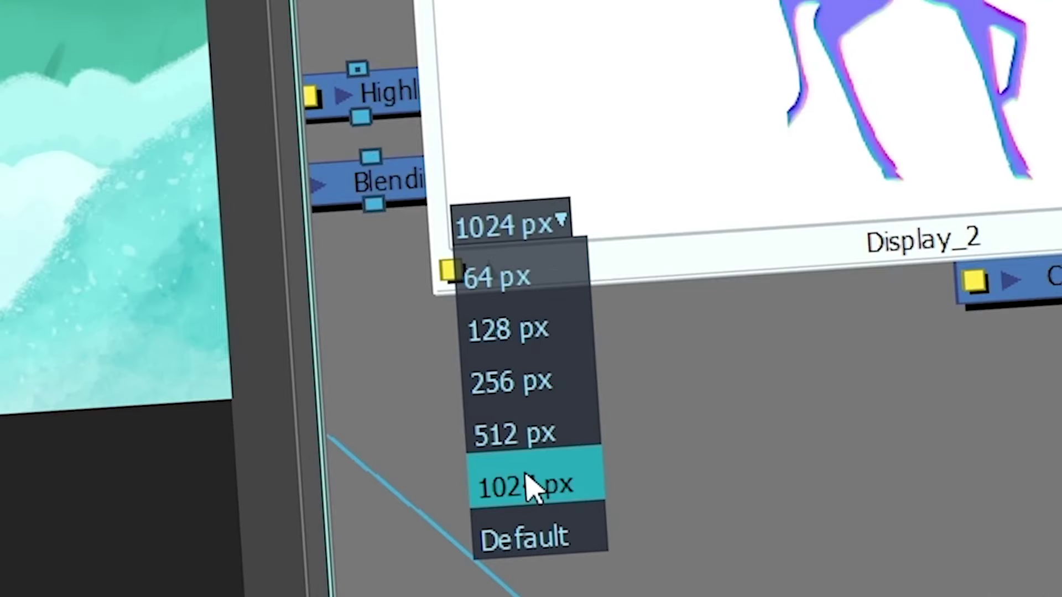
{"action": "left_click", "coordinate": [542, 522]}
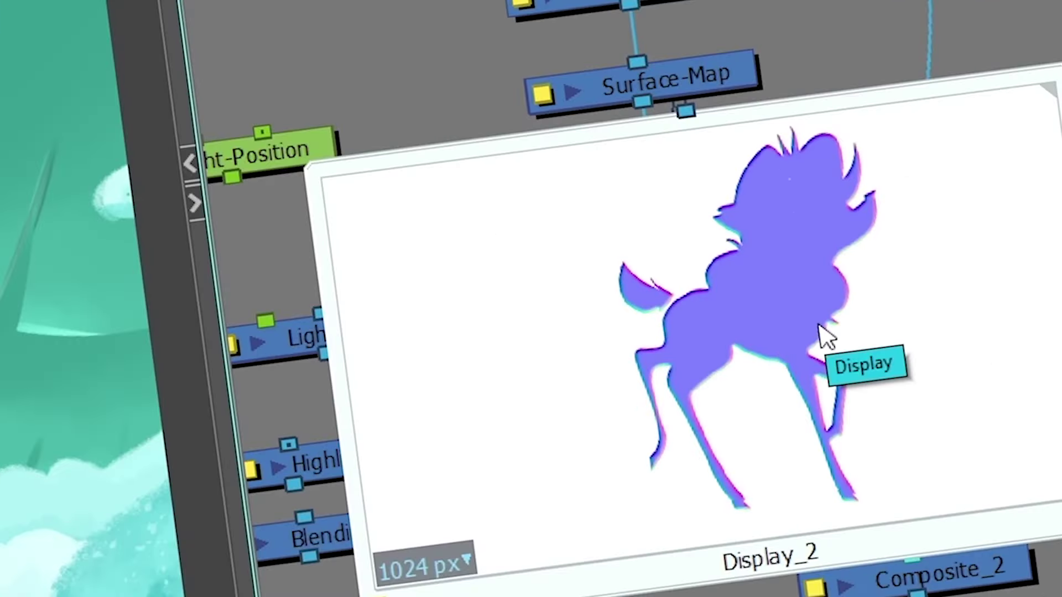
Step: Connect Surface-Normal below Surface-Map and preview the deer's normals
{"action": "left_click_drag", "start_coordinate": [731, 204], "coordinate": [539, 11]}
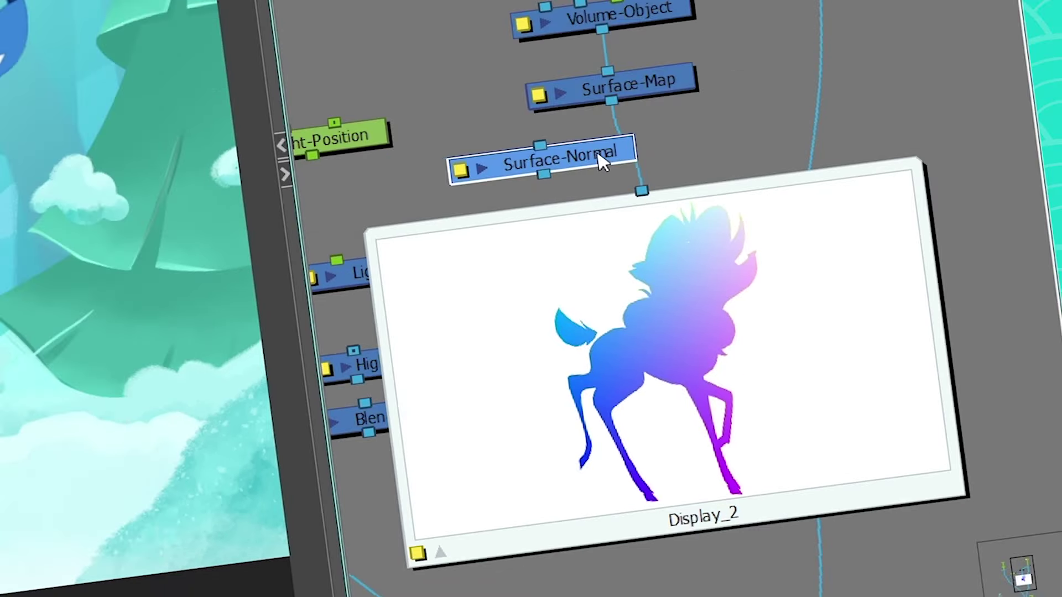
{"action": "left_click_drag", "start_coordinate": [604, 161], "coordinate": [670, 143]}
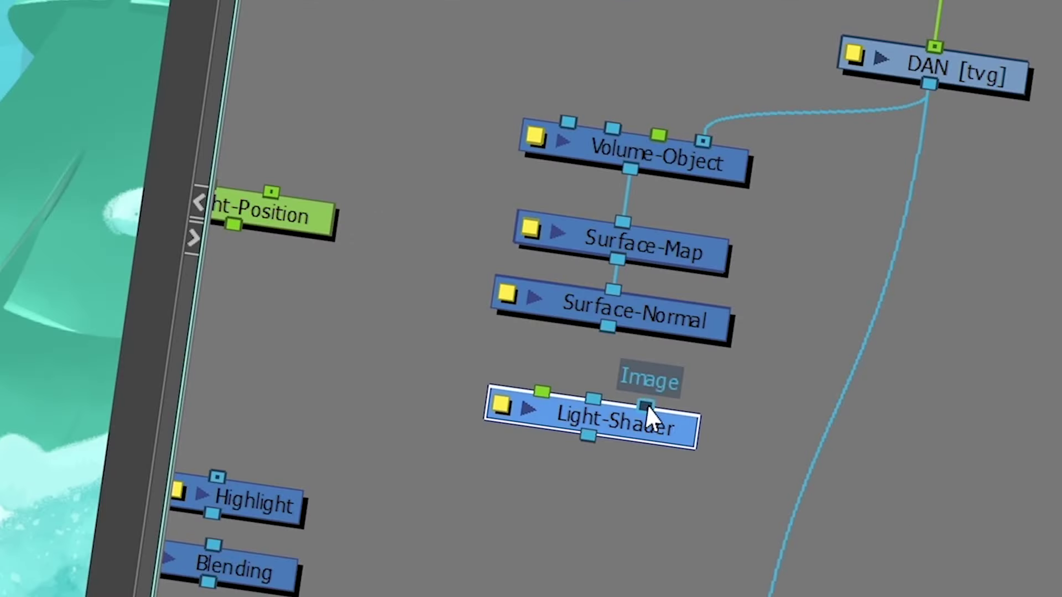
Step: Feed the deer drawing and Surface-Normal into the Light-Shader's image and normal inputs
{"action": "mouse_move", "coordinate": [646, 406]}
{"action": "left_mouse_down"}
{"action": "mouse_move", "coordinate": [718, 410]}
{"action": "mouse_move", "coordinate": [930, 83]}
{"action": "left_mouse_up"}
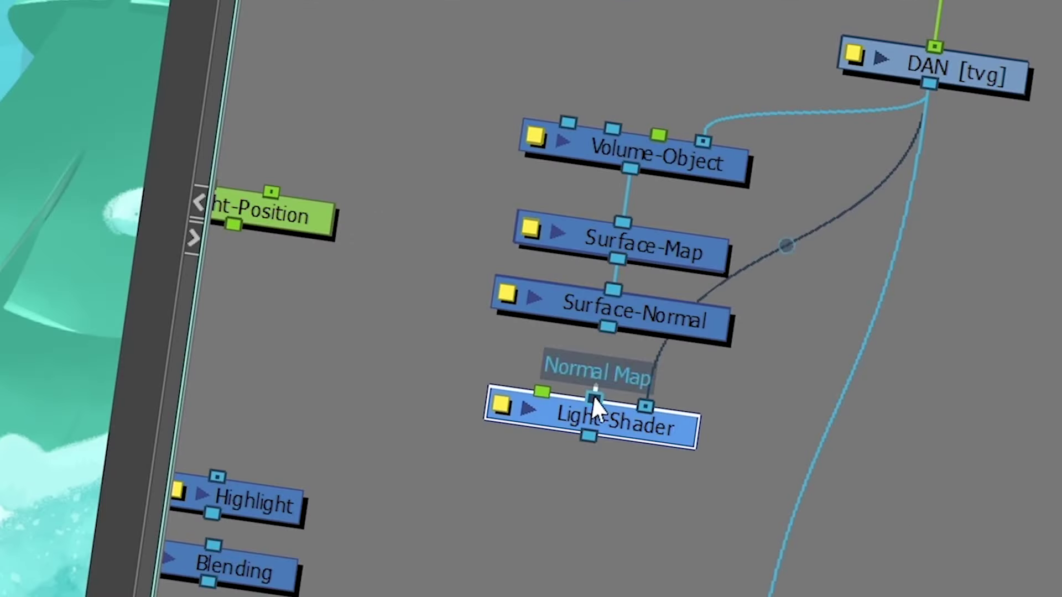
{"action": "left_click_drag", "start_coordinate": [594, 401], "coordinate": [608, 329]}
Step: Connect Light-Position to Light-Shader's light input and send its result to Composite_2
{"action": "mouse_move", "coordinate": [291, 220]}
{"action": "left_mouse_down"}
{"action": "mouse_move", "coordinate": [434, 334]}
{"action": "mouse_move", "coordinate": [747, 437]}
{"action": "left_mouse_up"}
{"action": "left_click_drag", "start_coordinate": [532, 344], "coordinate": [526, 274]}
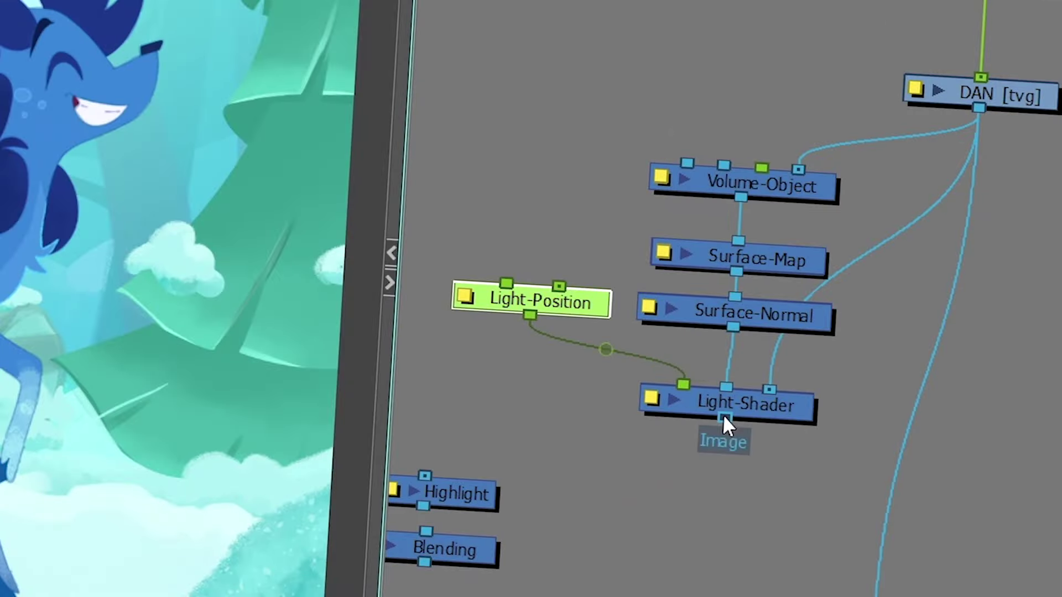
{"action": "left_click_drag", "start_coordinate": [724, 416], "coordinate": [834, 593]}
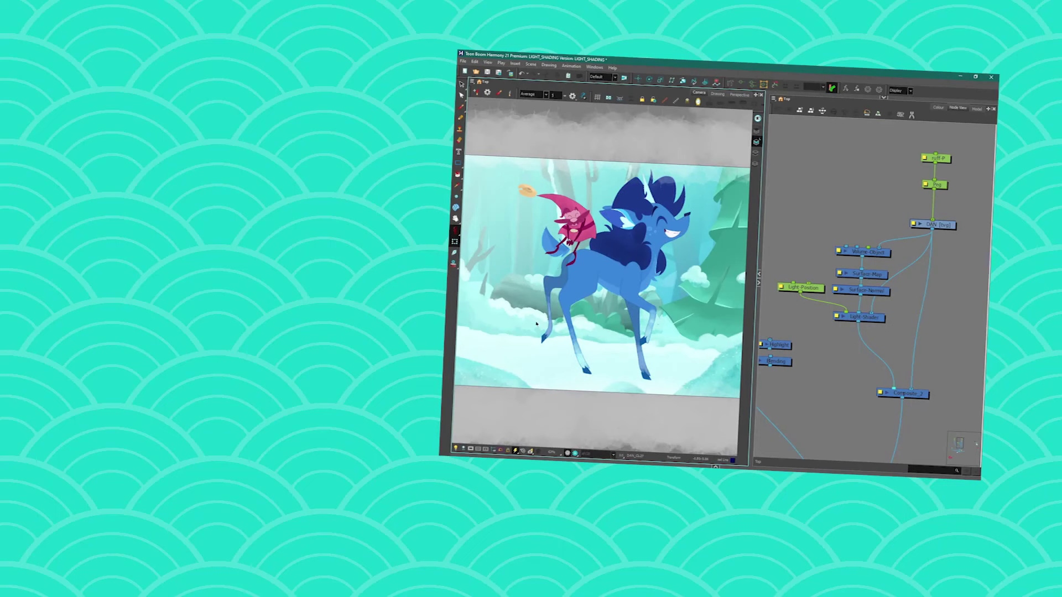
Step: Show the lit render preview and try Directional as the Light-Shader's light type
{"action": "left_click", "coordinate": [574, 452]}
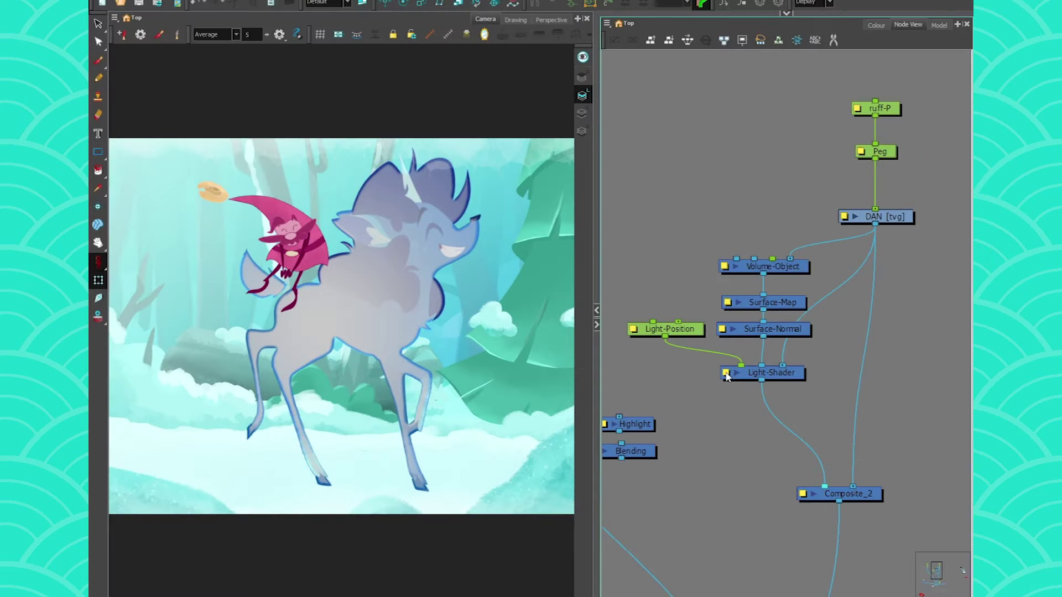
{"action": "left_click", "coordinate": [726, 373]}
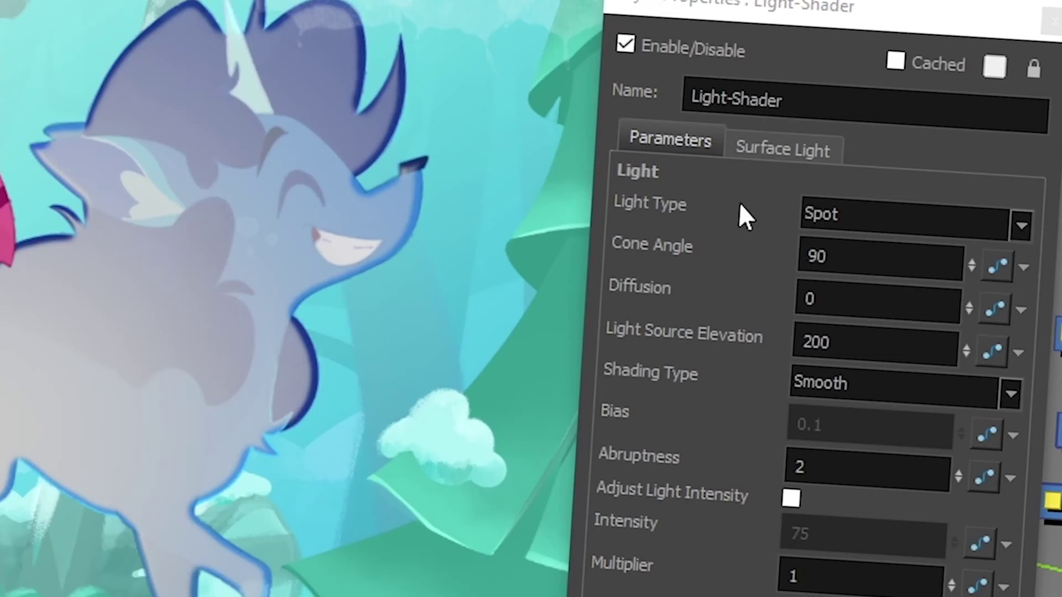
{"action": "left_click", "coordinate": [829, 214]}
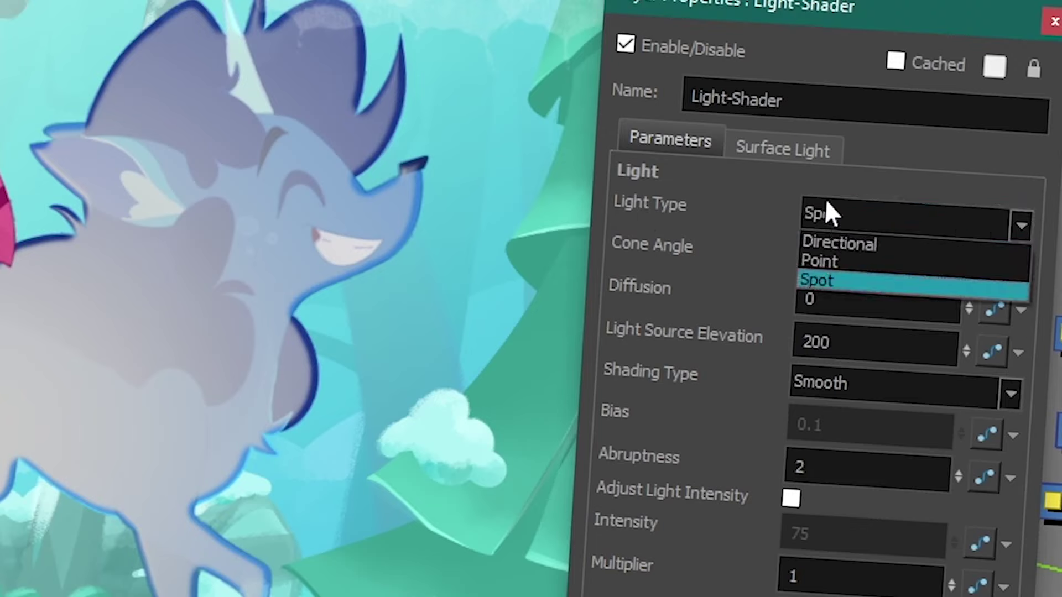
{"action": "left_click", "coordinate": [818, 261]}
Step: Return the light type to Spot and select the Light-Position node
{"action": "left_click", "coordinate": [817, 222]}
{"action": "left_click", "coordinate": [821, 243]}
{"action": "left_click", "coordinate": [830, 214]}
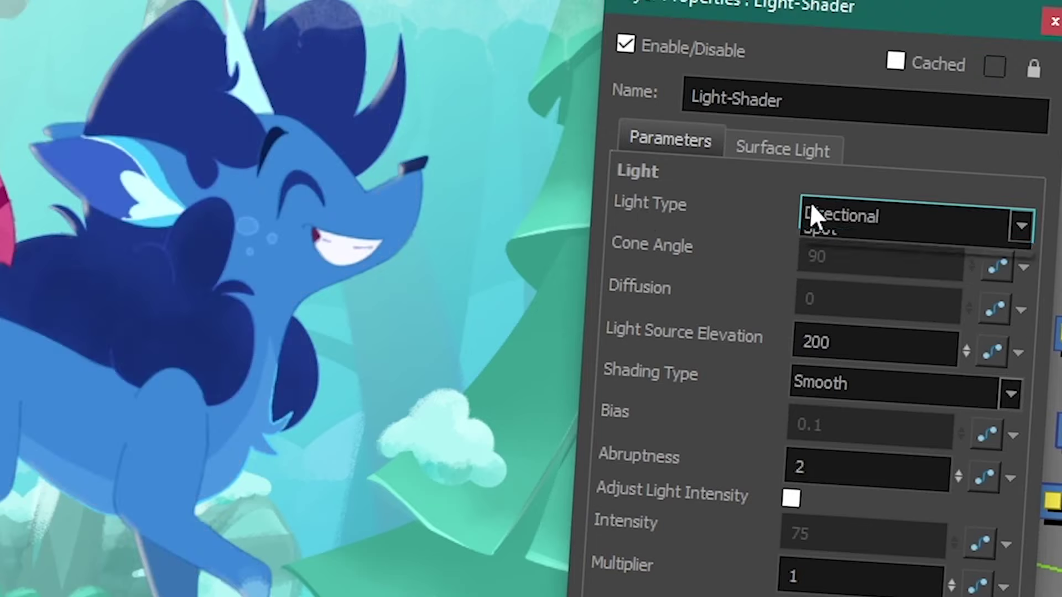
{"action": "left_click", "coordinate": [830, 277]}
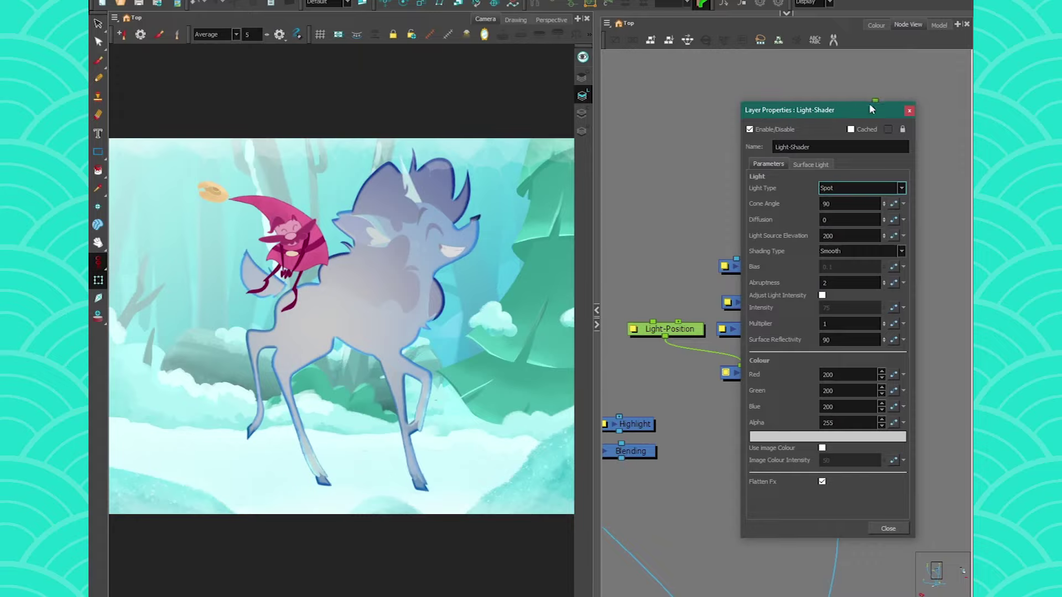
{"action": "left_click", "coordinate": [689, 334]}
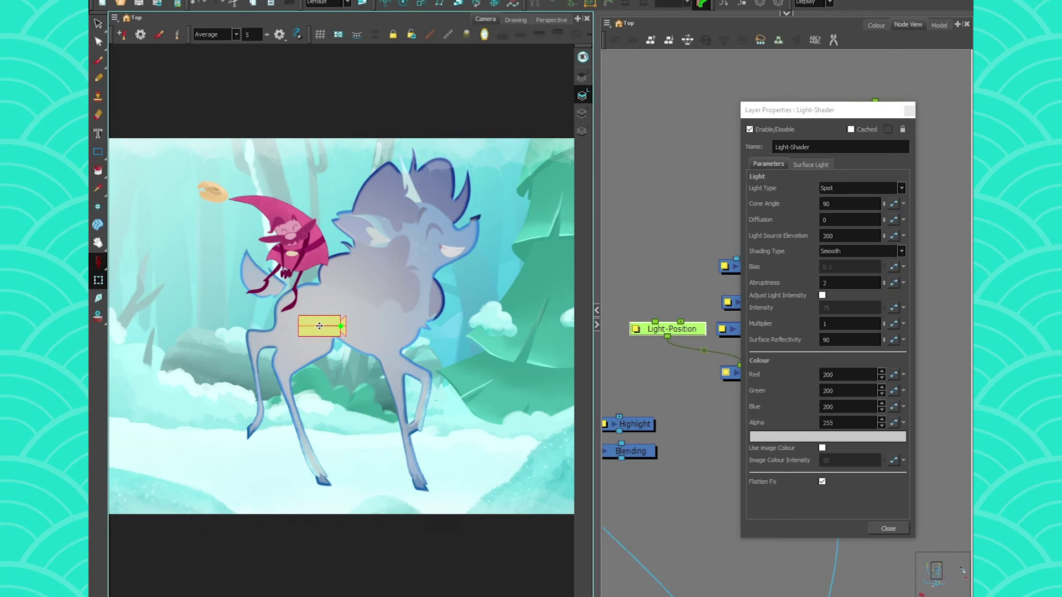
Step: Set the light type to Directional and raise the light source from below-left to above the deer
{"action": "mouse_move", "coordinate": [319, 326]}
{"action": "left_mouse_down"}
{"action": "mouse_move", "coordinate": [569, 34]}
{"action": "mouse_move", "coordinate": [664, 25]}
{"action": "mouse_move", "coordinate": [631, 573]}
{"action": "left_mouse_up"}
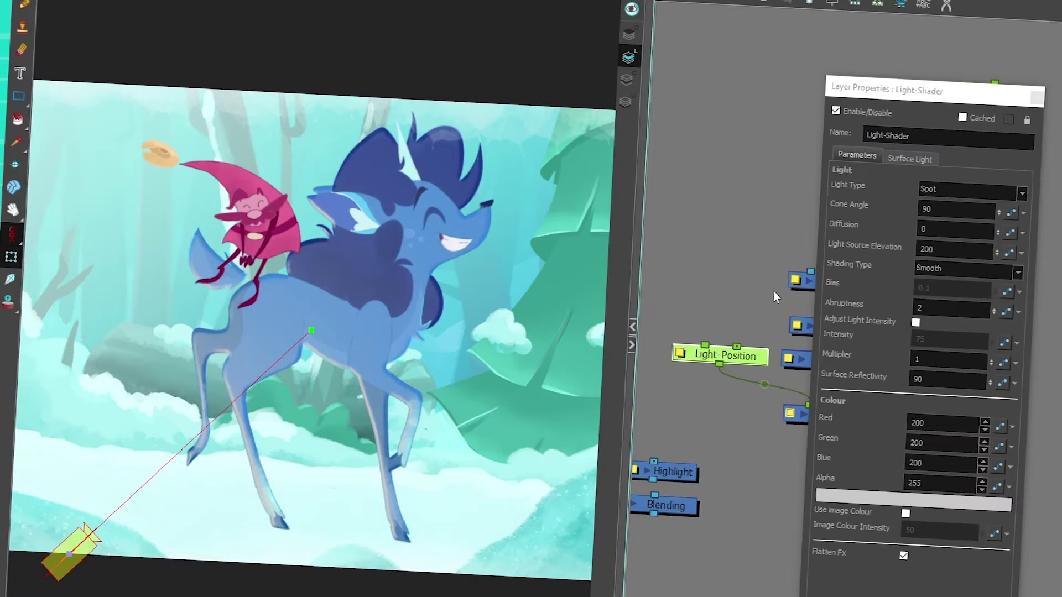
{"action": "left_click", "coordinate": [926, 197]}
{"action": "left_click", "coordinate": [927, 204]}
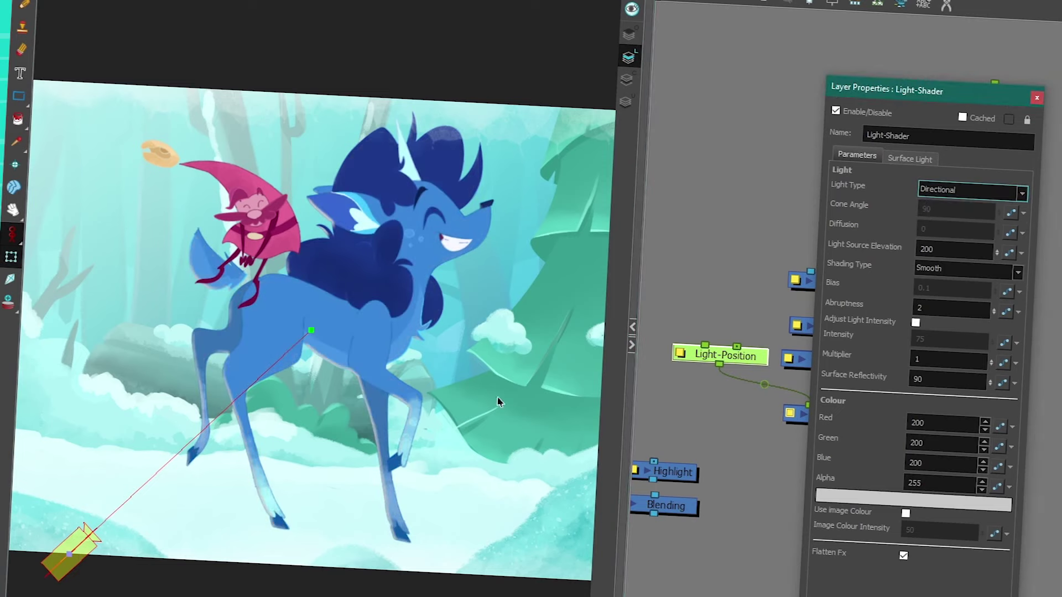
{"action": "left_click_drag", "start_coordinate": [70, 553], "coordinate": [549, 42]}
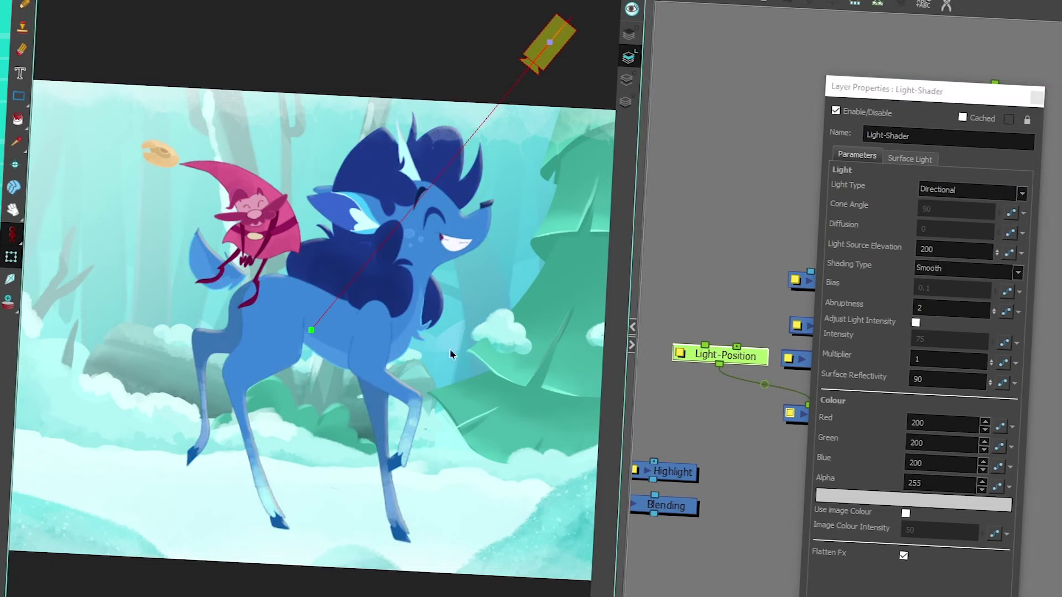
{"action": "left_click", "coordinate": [966, 190]}
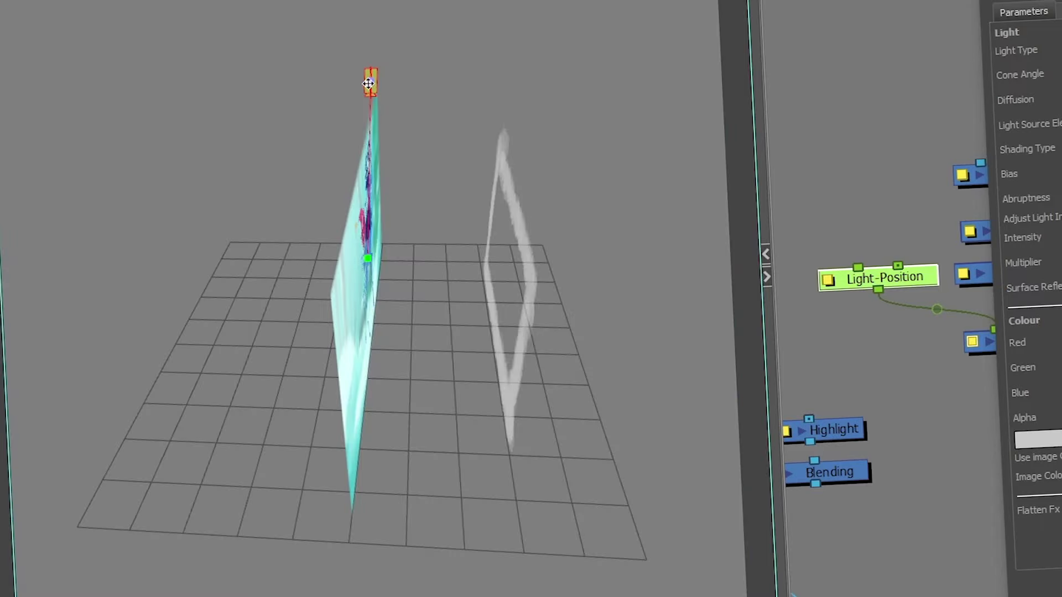
Step: Switch to a Point light and place its source above and right of the deer's head
{"action": "left_click_drag", "start_coordinate": [368, 83], "coordinate": [527, 79]}
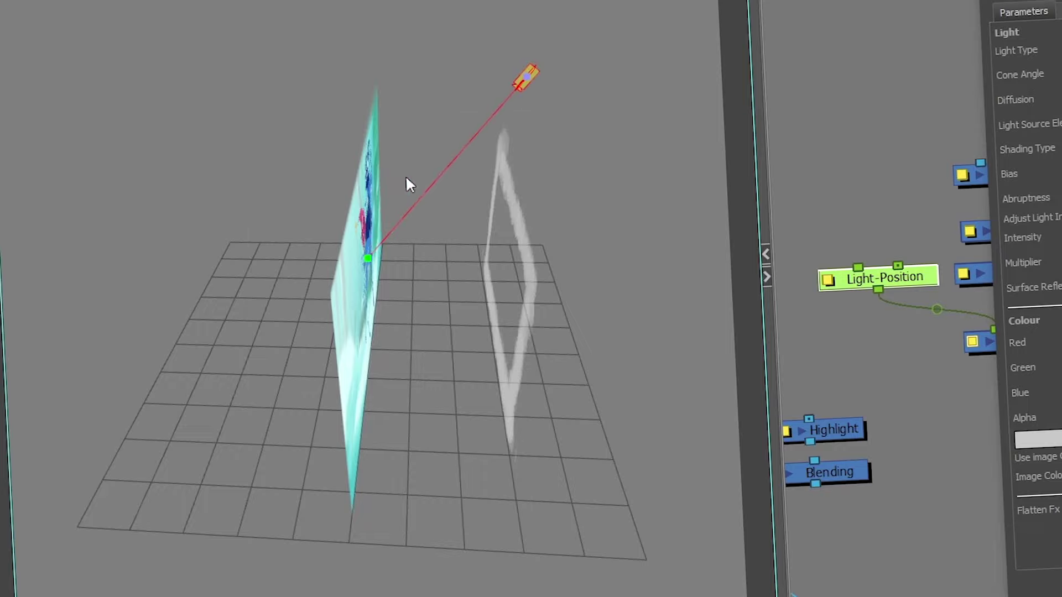
{"action": "left_click_drag", "start_coordinate": [293, 276], "coordinate": [161, 340]}
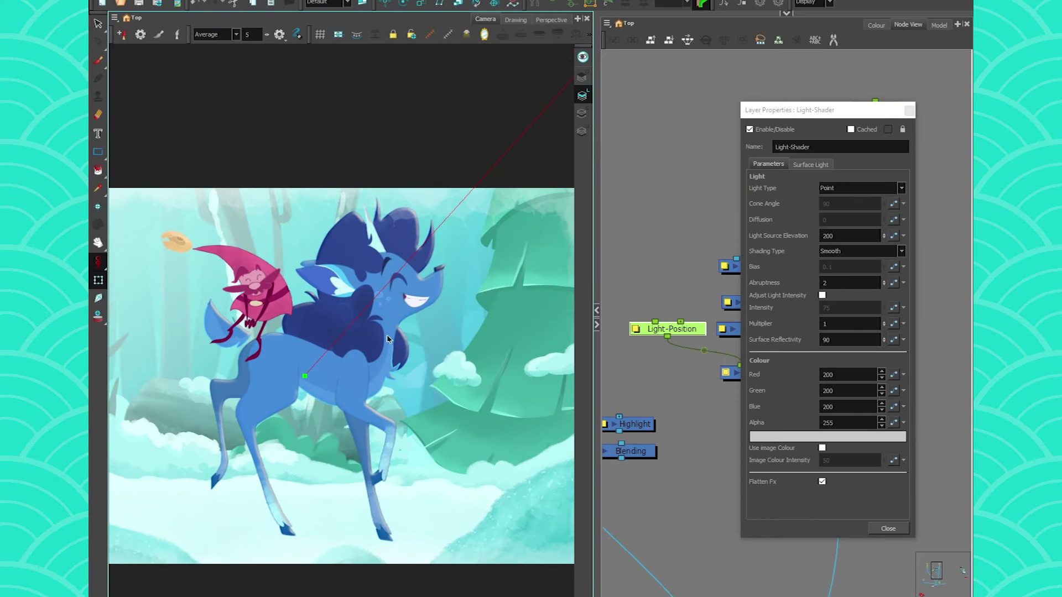
{"action": "left_click", "coordinate": [871, 527]}
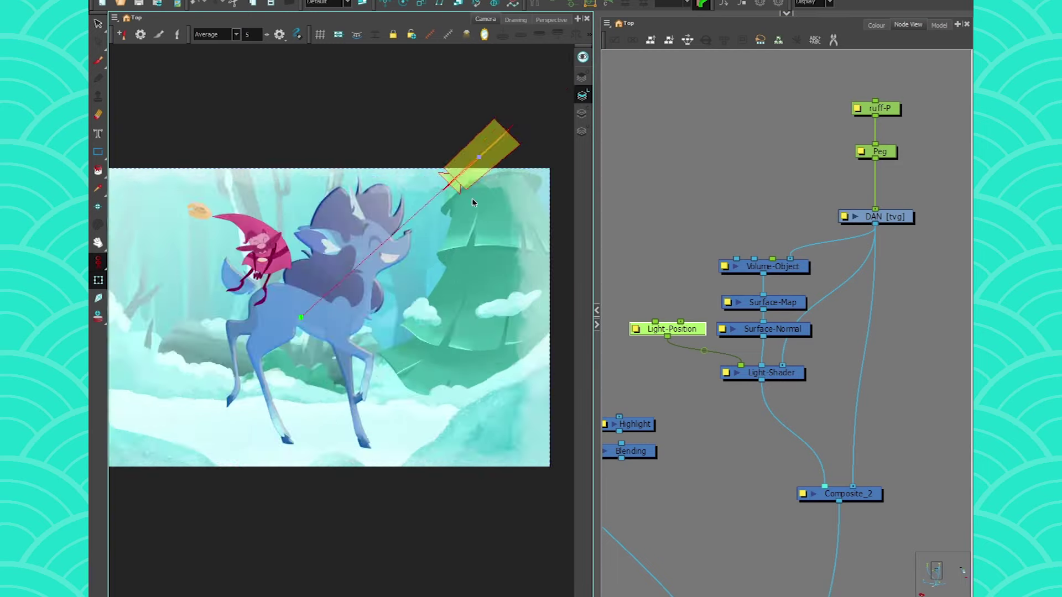
{"action": "mouse_move", "coordinate": [481, 159]}
{"action": "left_mouse_down"}
{"action": "mouse_move", "coordinate": [352, 148]}
{"action": "mouse_move", "coordinate": [237, 157]}
{"action": "mouse_move", "coordinate": [403, 143]}
{"action": "mouse_move", "coordinate": [446, 164]}
{"action": "left_mouse_up"}
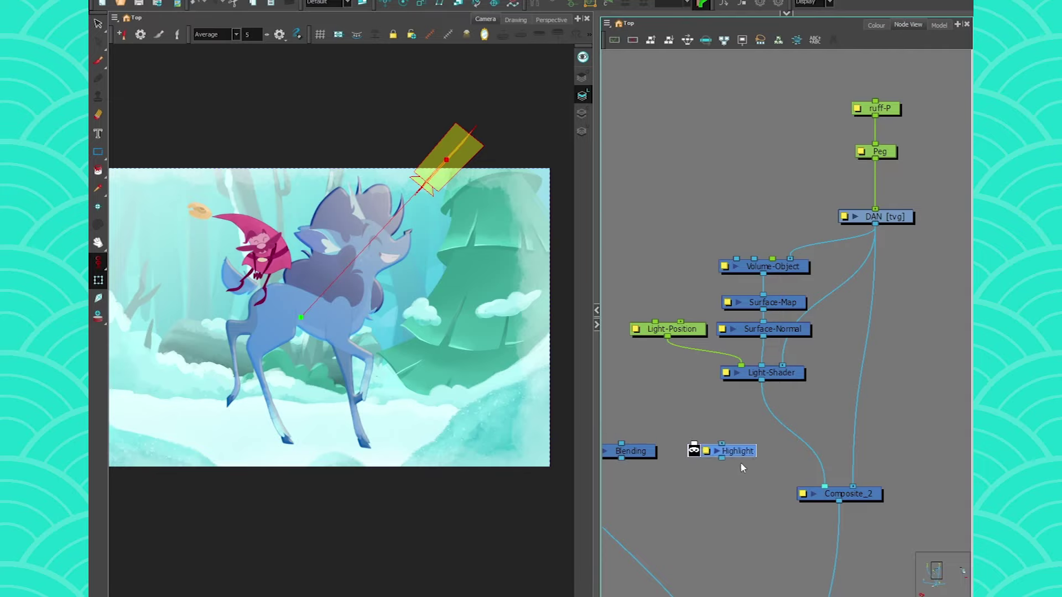
Step: Insert the Highlight node on the link into Composite_2 and feed it from Light-Shader
{"action": "left_click_drag", "start_coordinate": [740, 457], "coordinate": [863, 452]}
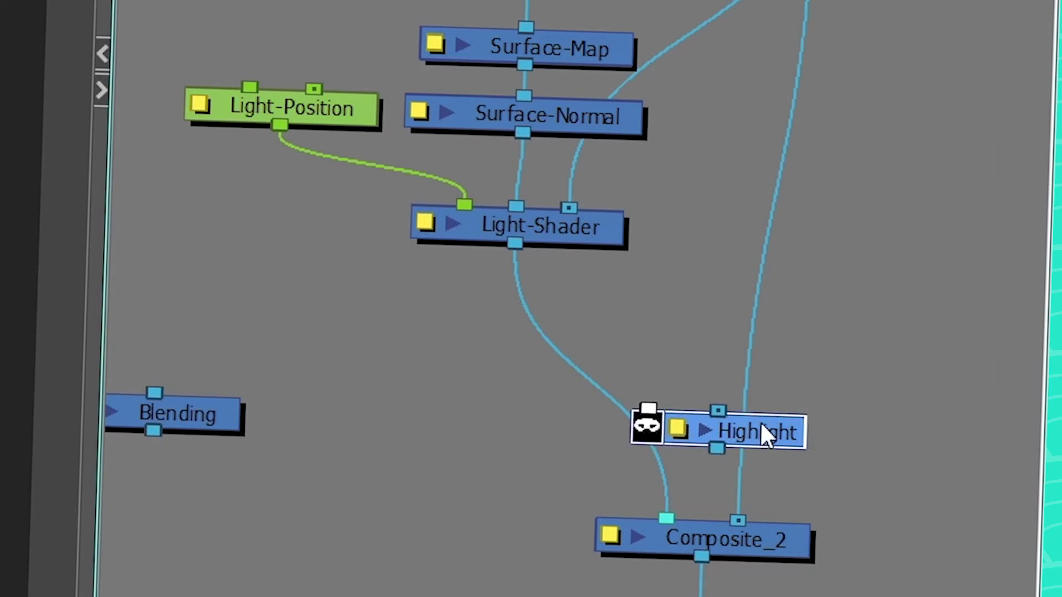
{"action": "left_click_drag", "start_coordinate": [666, 517], "coordinate": [673, 401]}
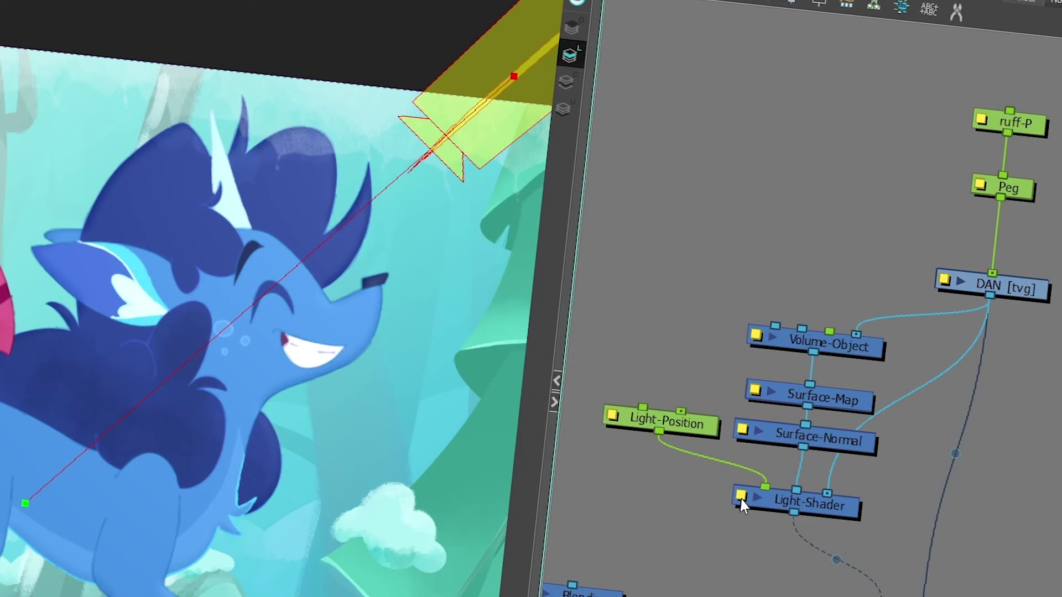
Step: Set the Light-Shader light type to Spot in its Layer Properties
{"action": "left_click", "coordinate": [741, 499]}
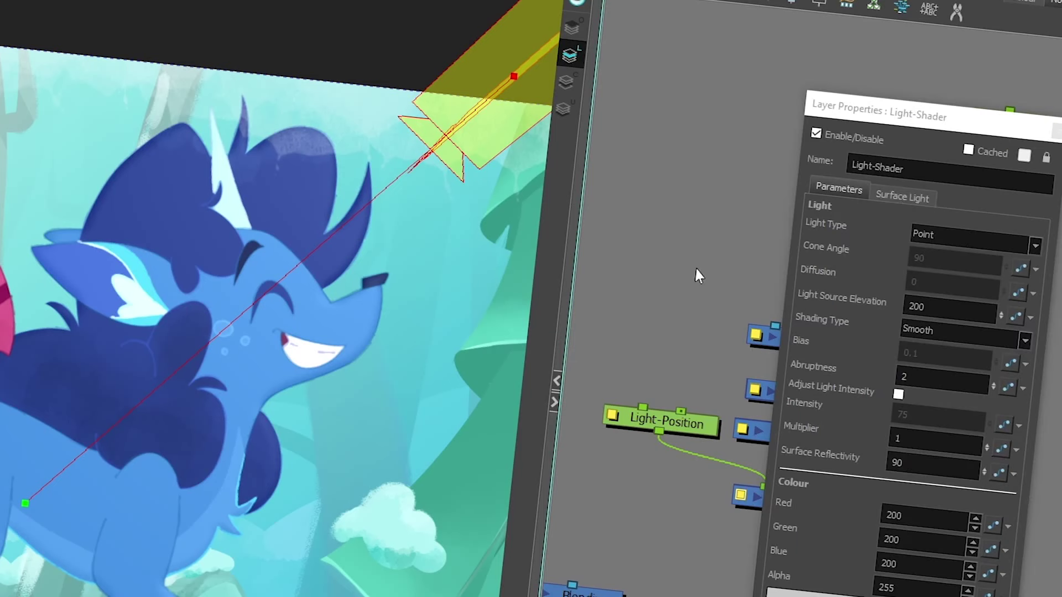
{"action": "left_click", "coordinate": [942, 229]}
{"action": "left_click", "coordinate": [934, 266]}
{"action": "left_click", "coordinate": [936, 240]}
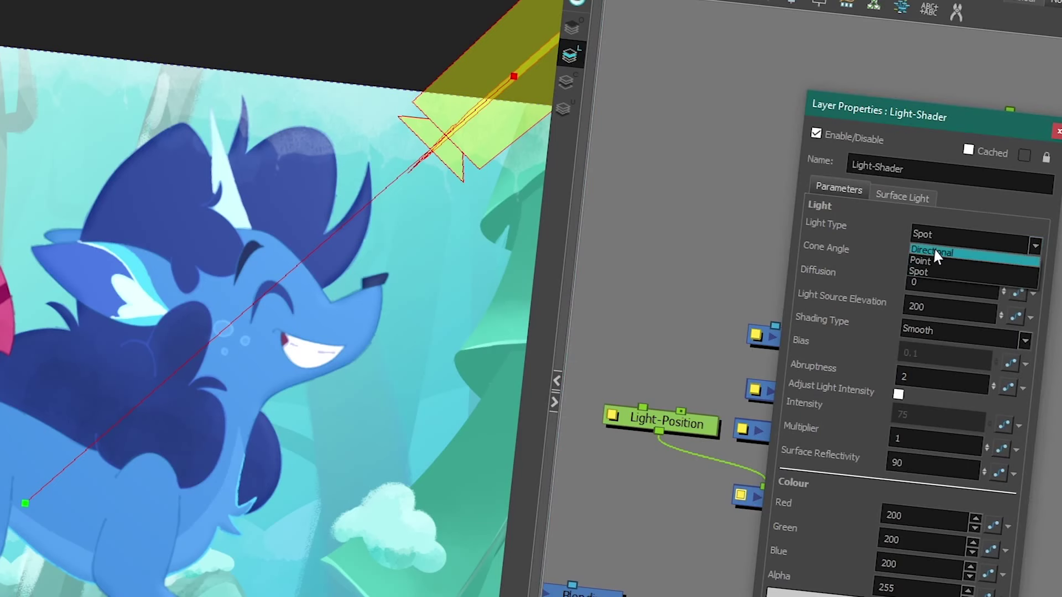
{"action": "left_click", "coordinate": [980, 243]}
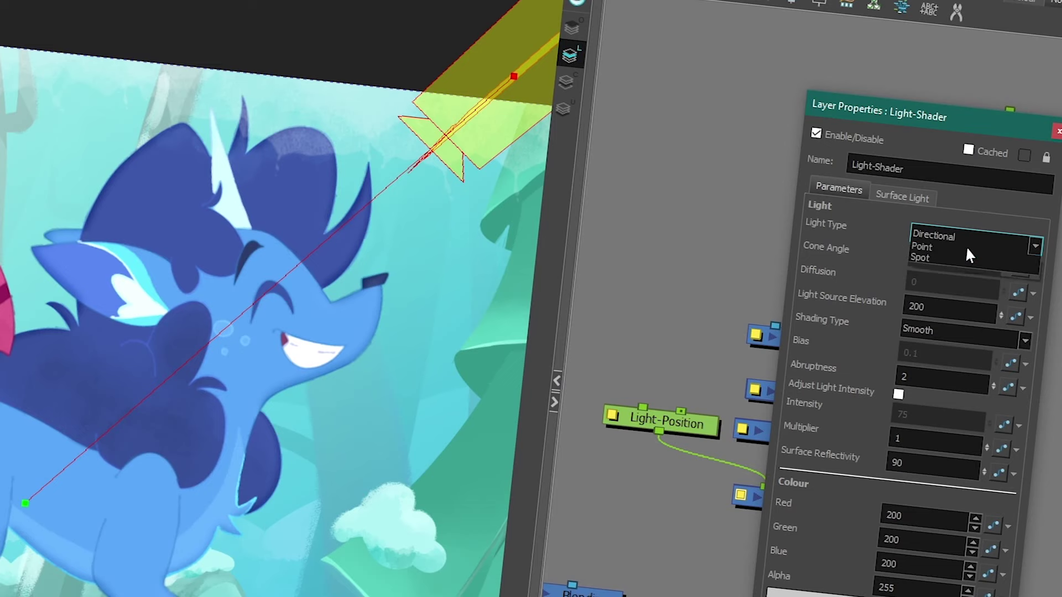
{"action": "left_click", "coordinate": [945, 263]}
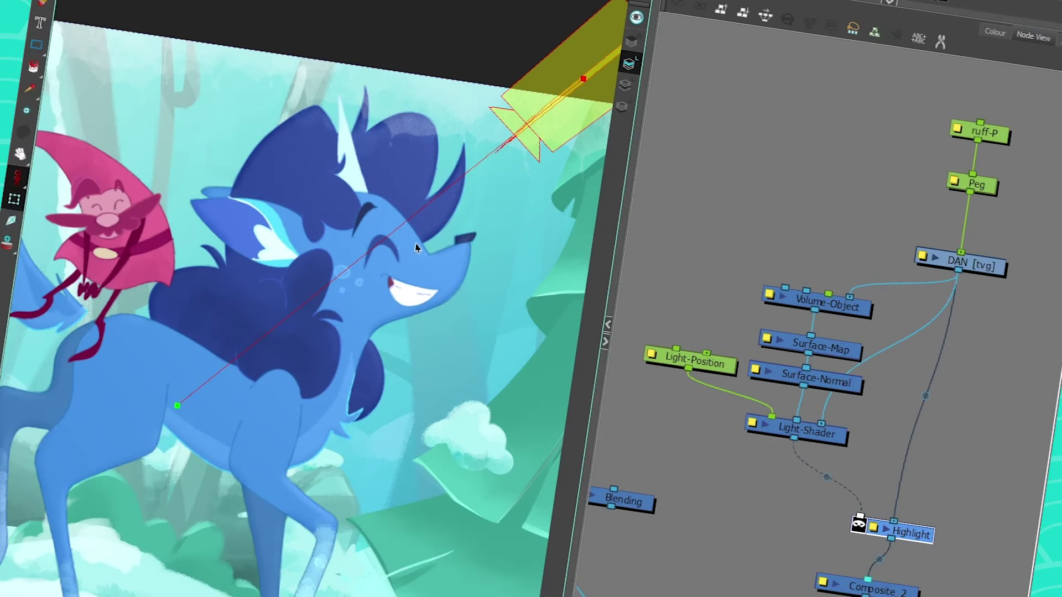
{"action": "scroll", "coordinate": [417, 247], "scroll_direction": "down", "scroll_amount": 2}
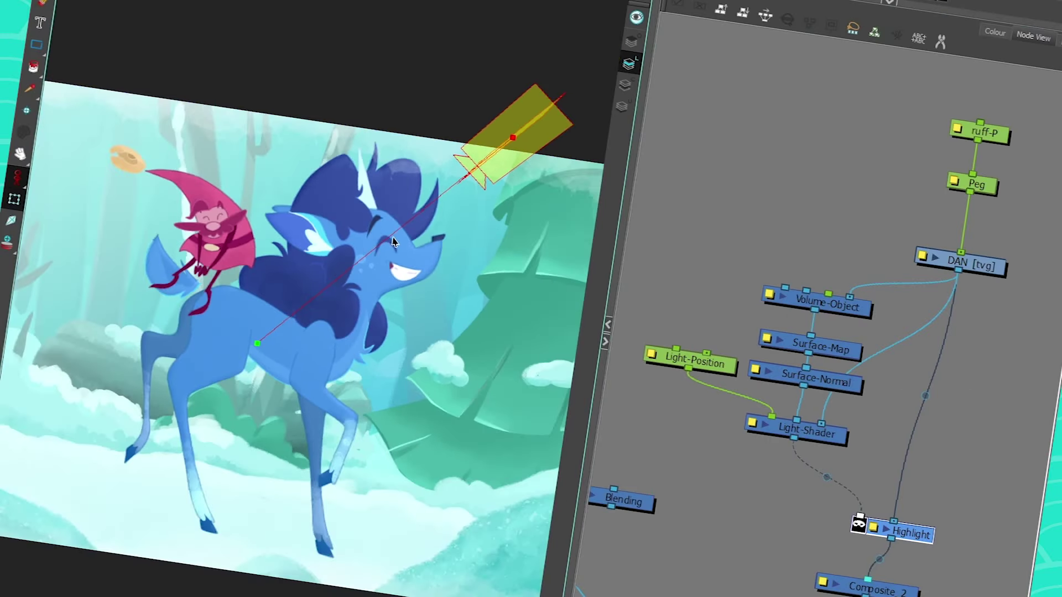
Step: Move the Light-Position widget high above the rider, upper left of the deer
{"action": "left_click_drag", "start_coordinate": [514, 136], "coordinate": [155, 33]}
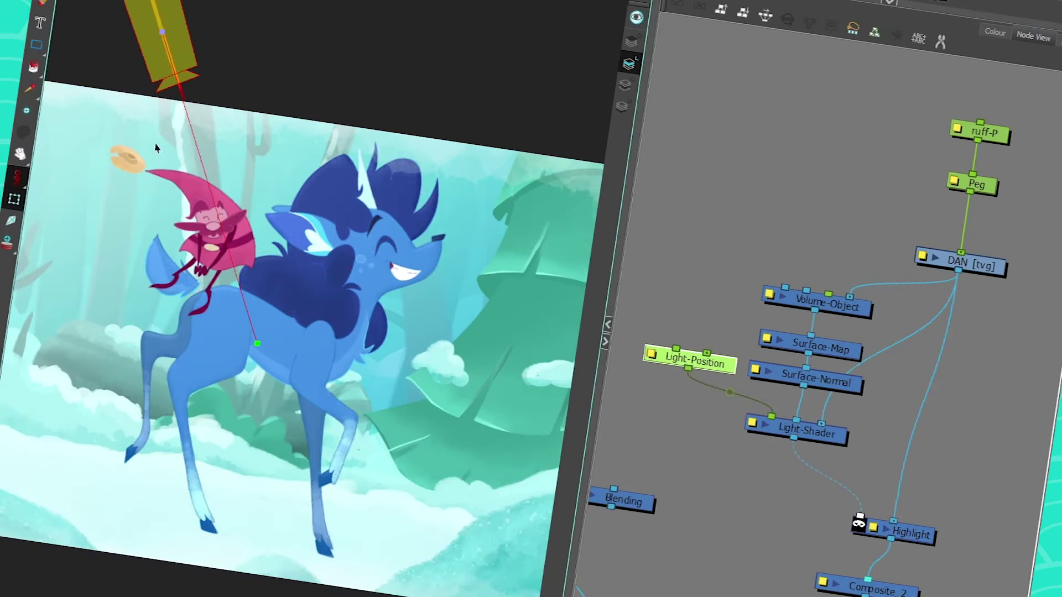